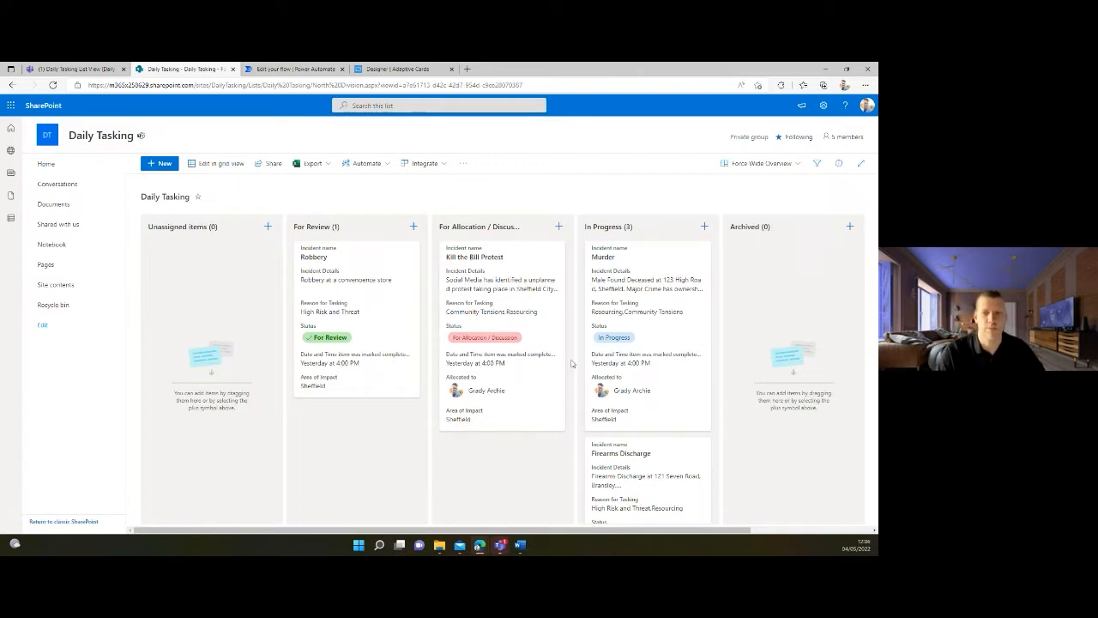
Step: Open a Power BI visualisation of the Daily Tasking list through its integration options
click(424, 163)
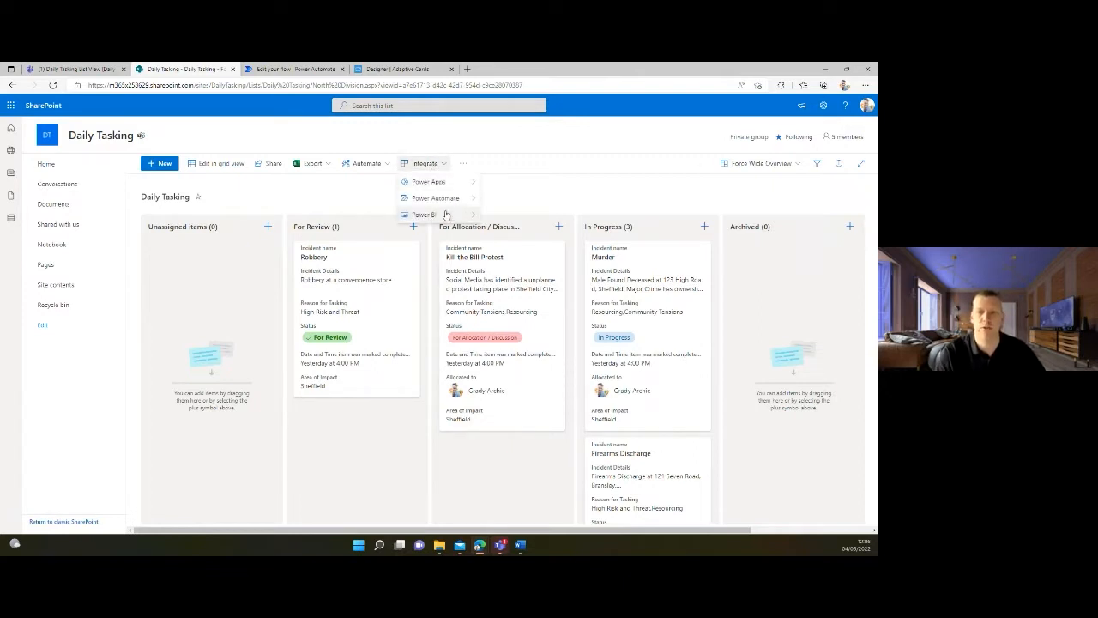
mouse_move(446, 215)
click(513, 214)
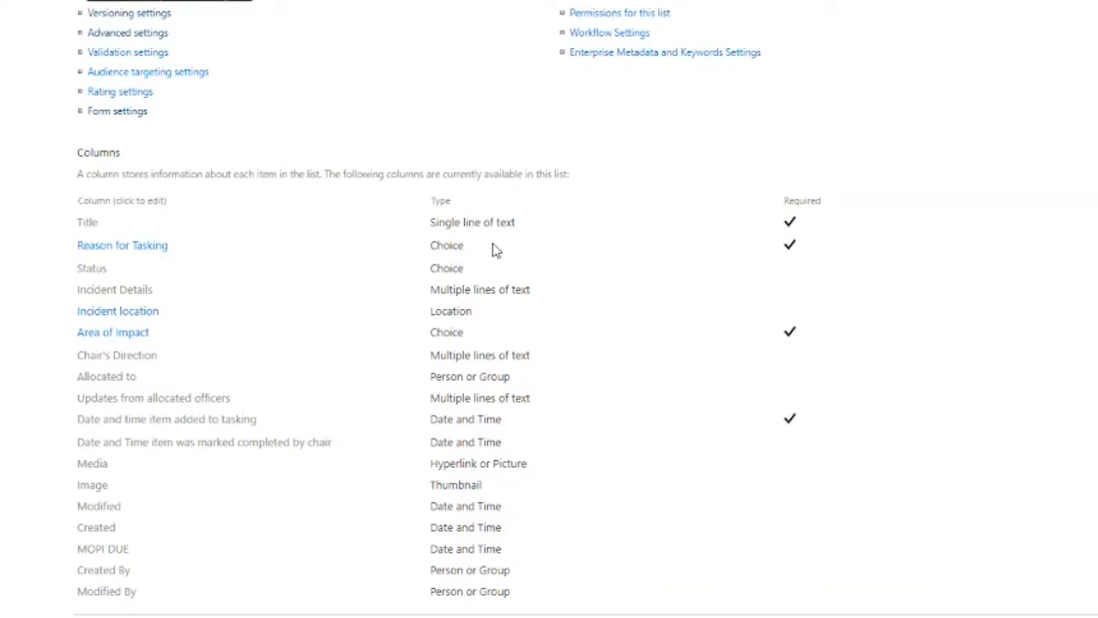
Step: Review the Reason for Tasking column's settings, including its choices, display type and formatting, and leave without saving
click(139, 250)
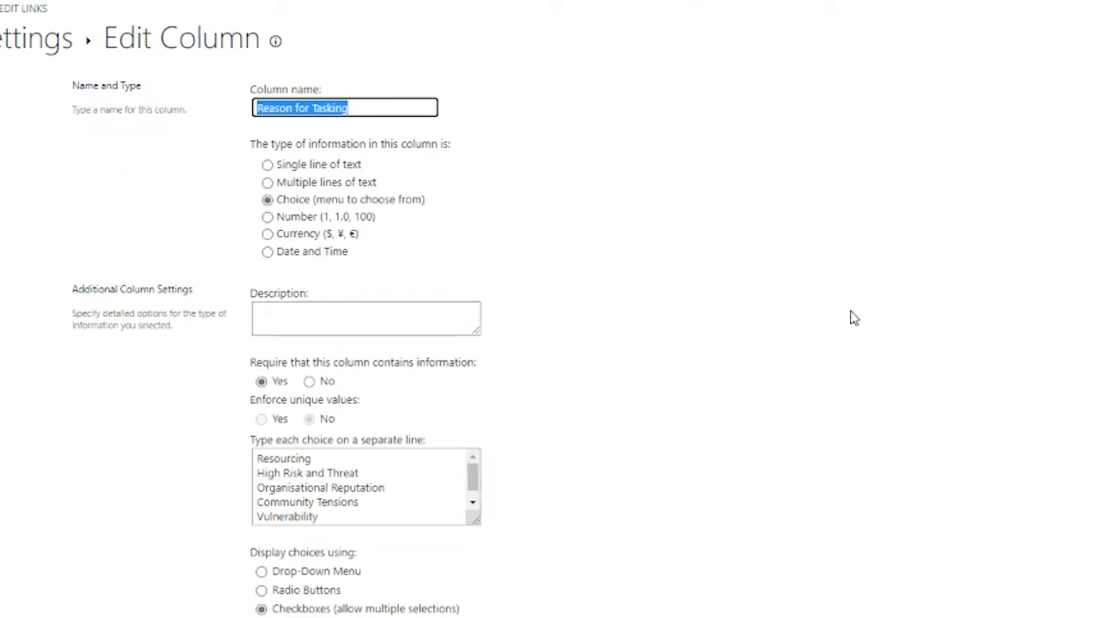
click(474, 477)
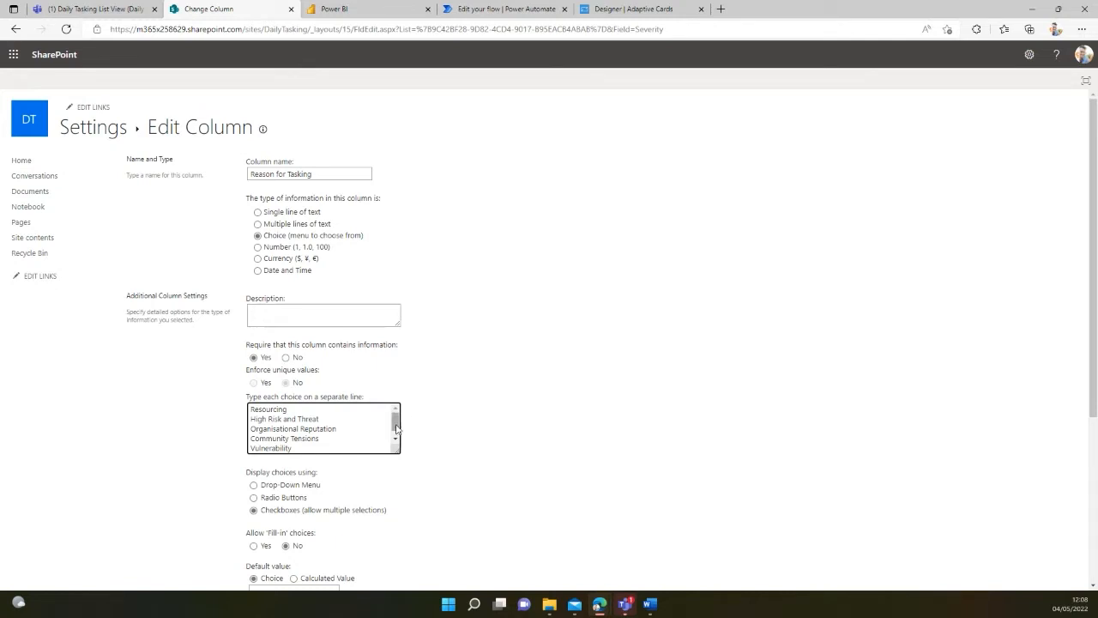
mouse_move(396, 421)
mouse_down()
mouse_move(396, 431)
mouse_move(395, 414)
mouse_up()
scroll(561, 412, down, 1)
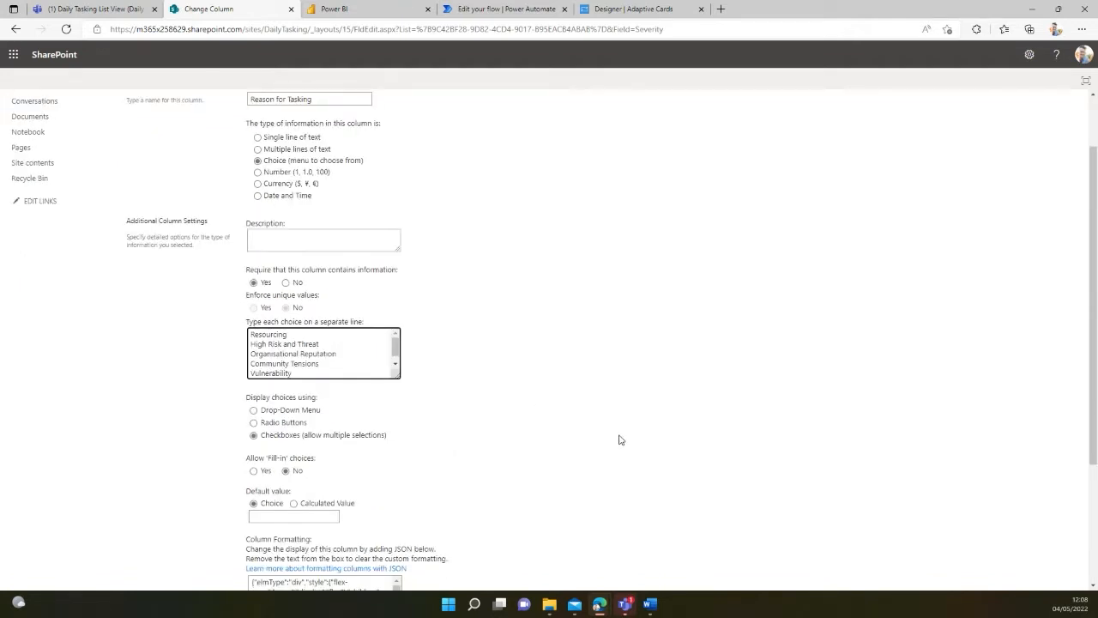
scroll(612, 409, down, 1)
scroll(546, 407, down, 2)
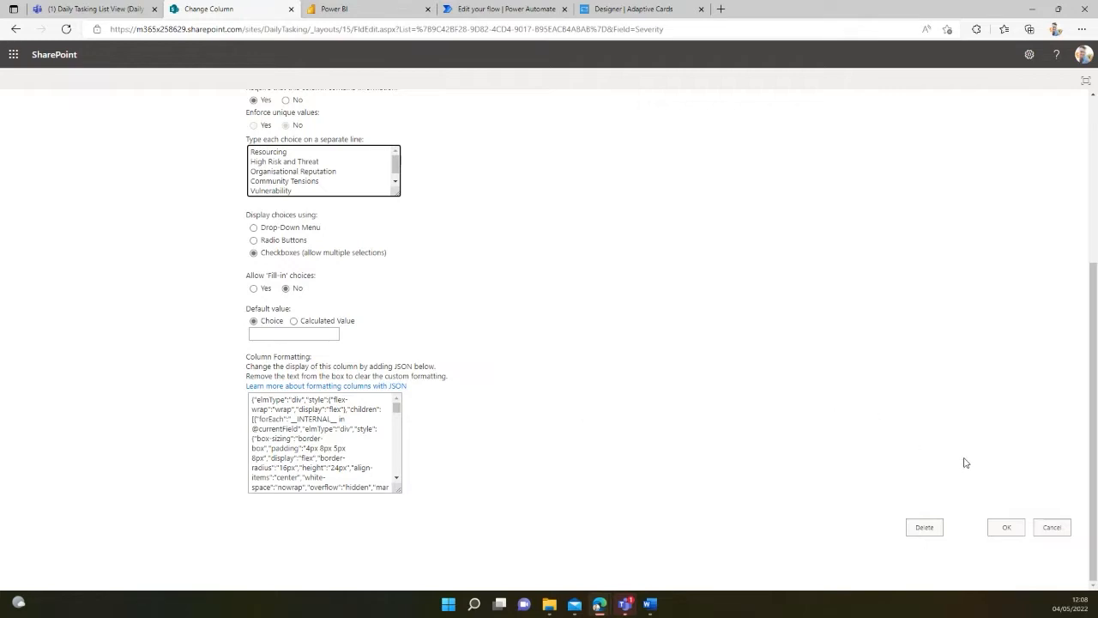
click(1051, 526)
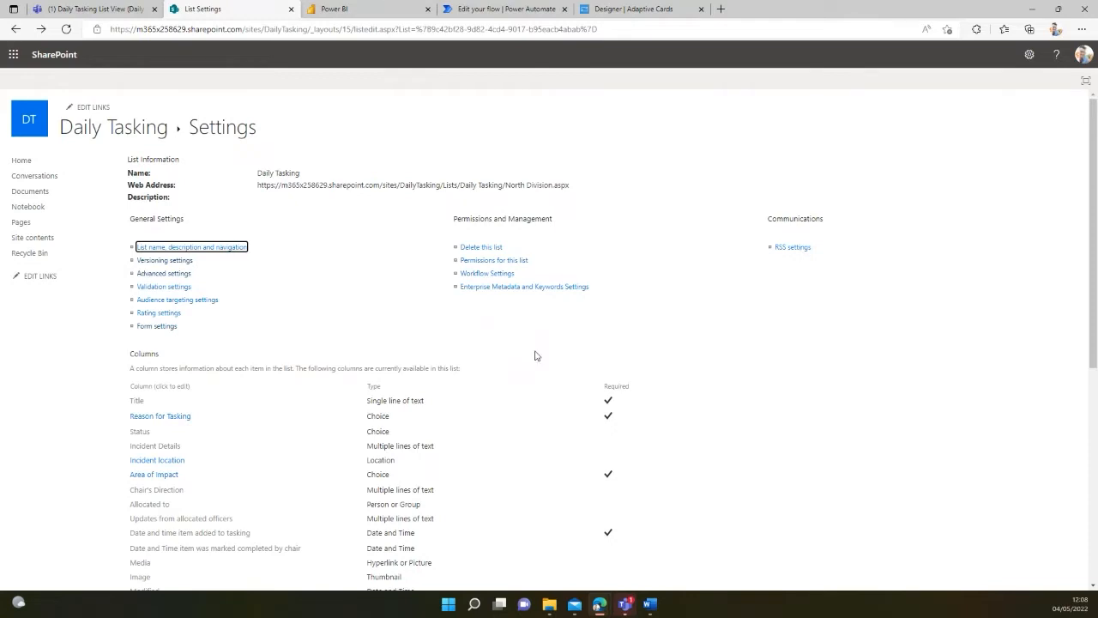
Step: Open the form for creating a list column, review its available data types and additional settings, and cancel it
scroll(426, 310, down, 1)
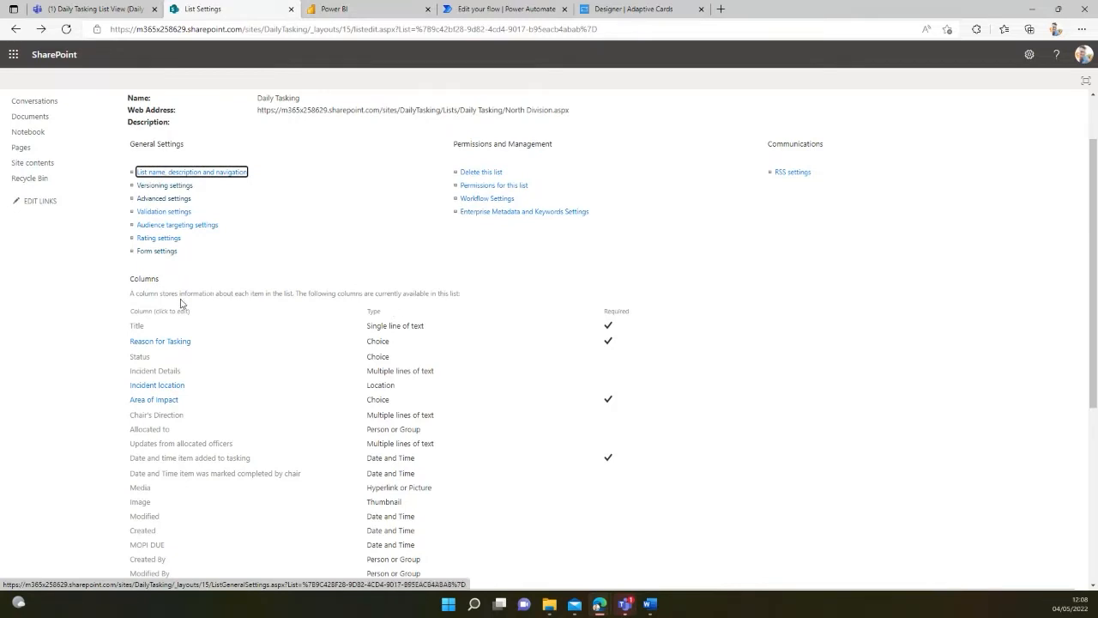
scroll(184, 442, down, 1)
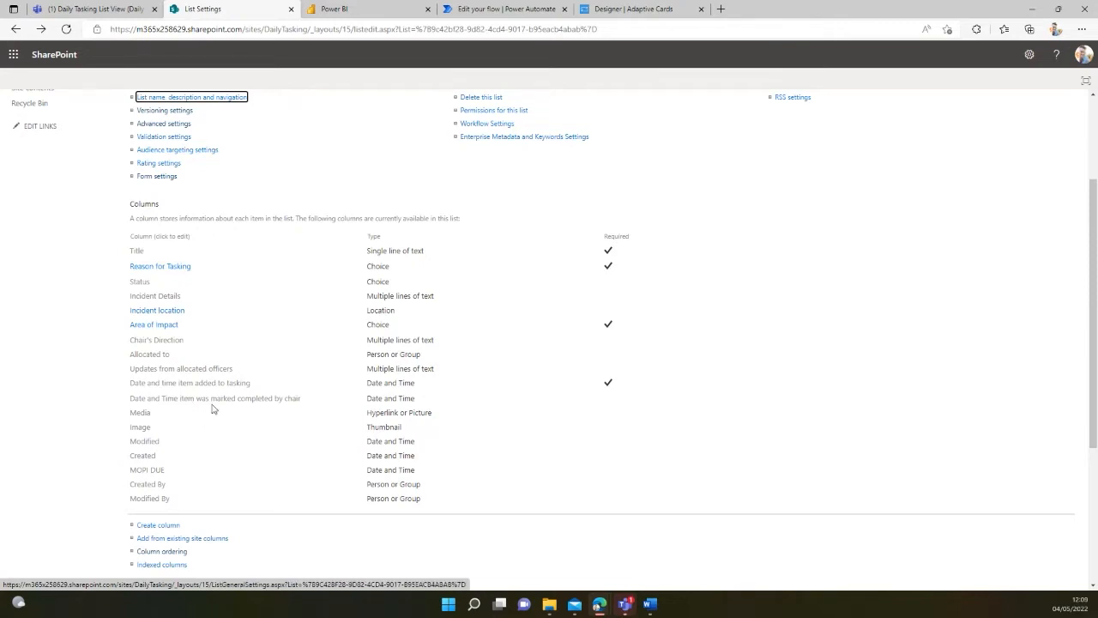
scroll(214, 412, down, 1)
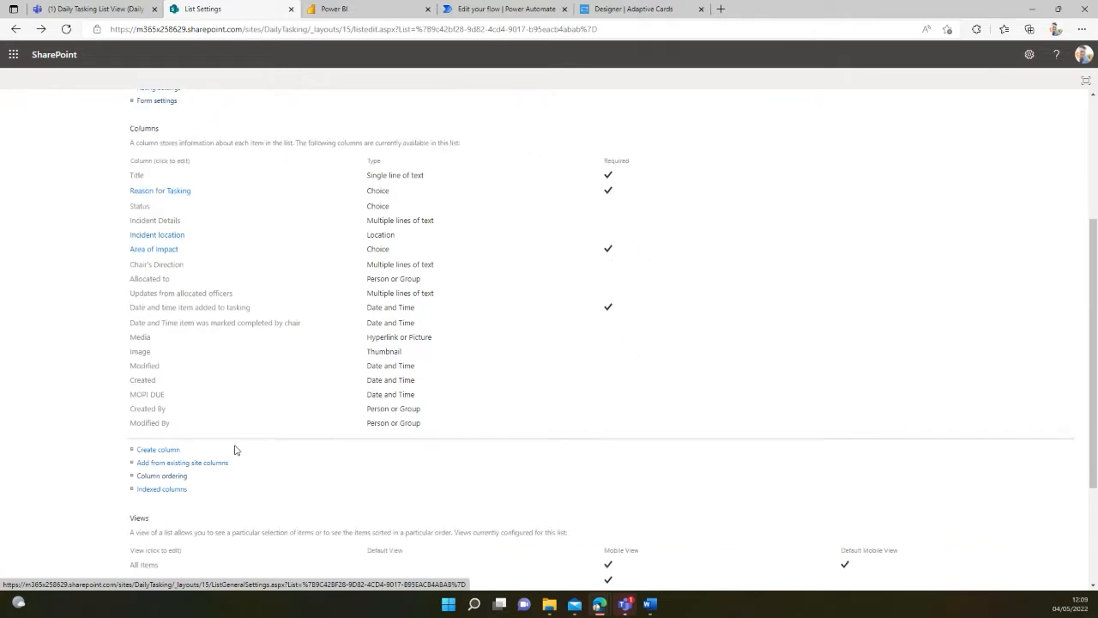
click(179, 452)
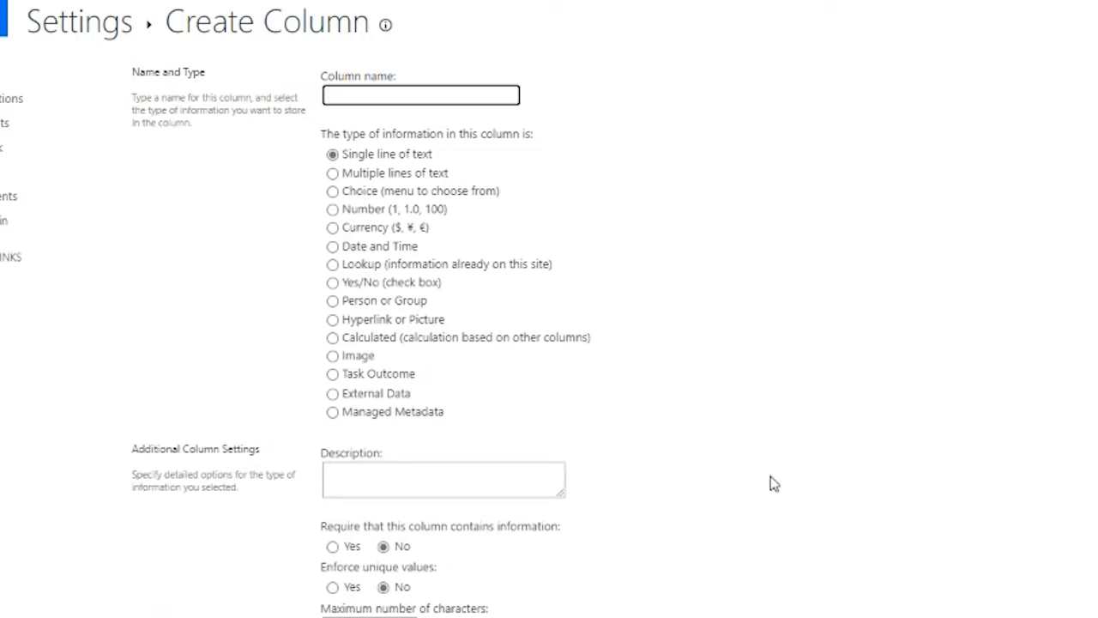
scroll(983, 355, down, 3)
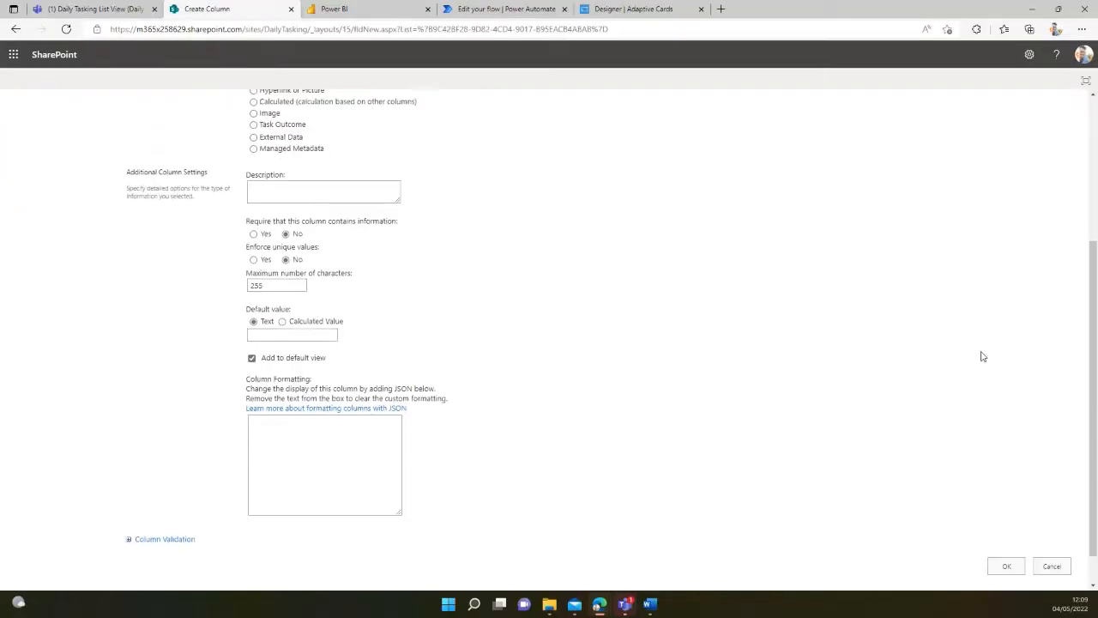
click(1047, 525)
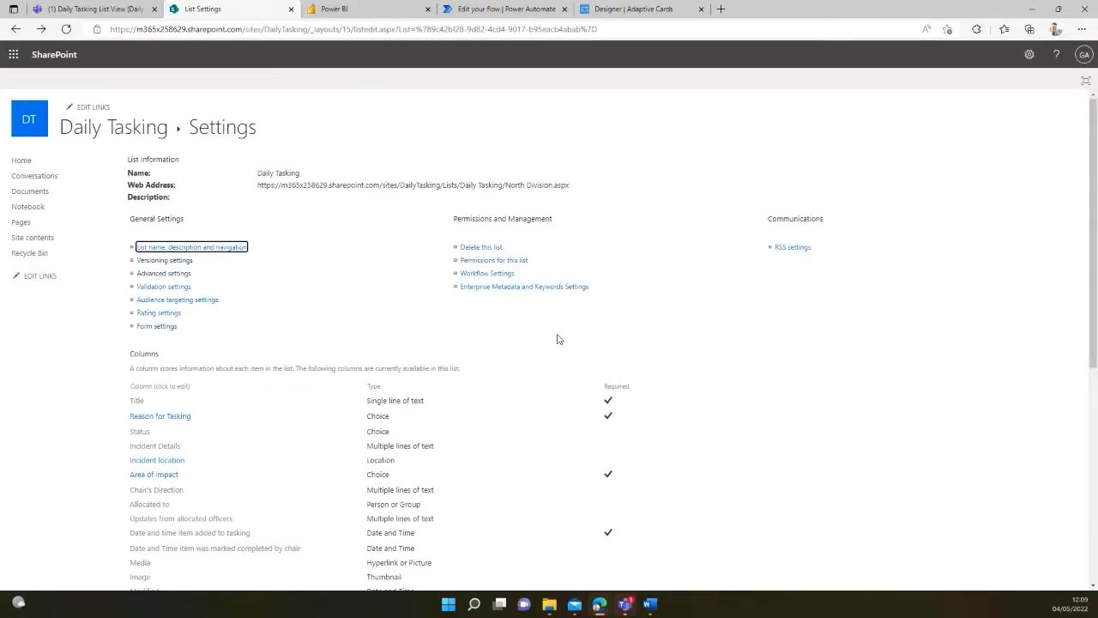
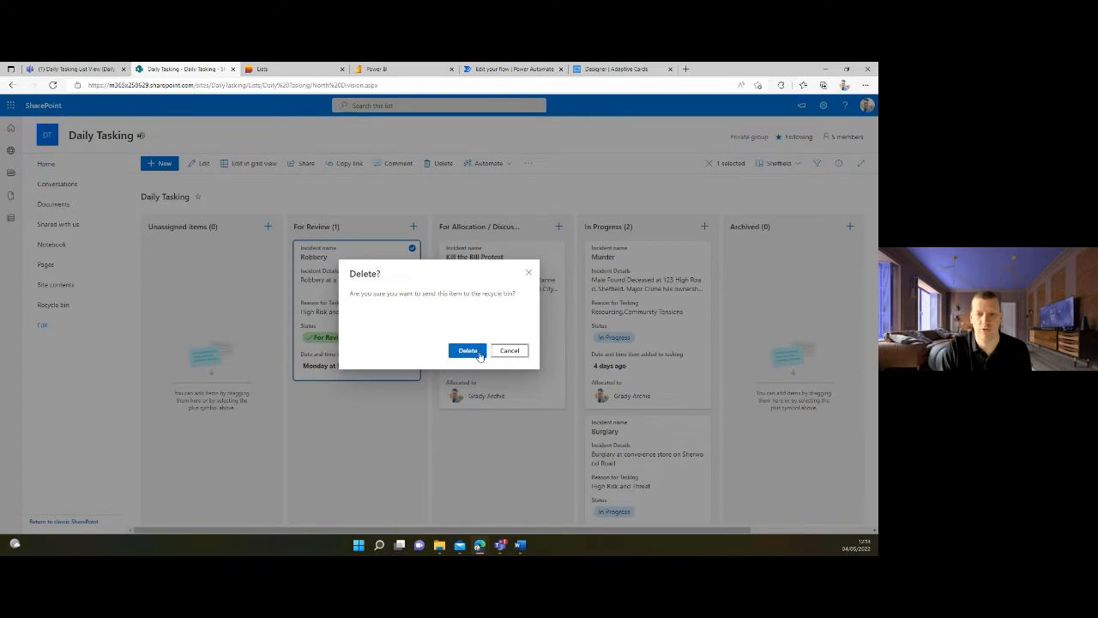
Step: Delete the Robbery item from the Daily Tasking list and restore it from the site's recycle bin
click(470, 353)
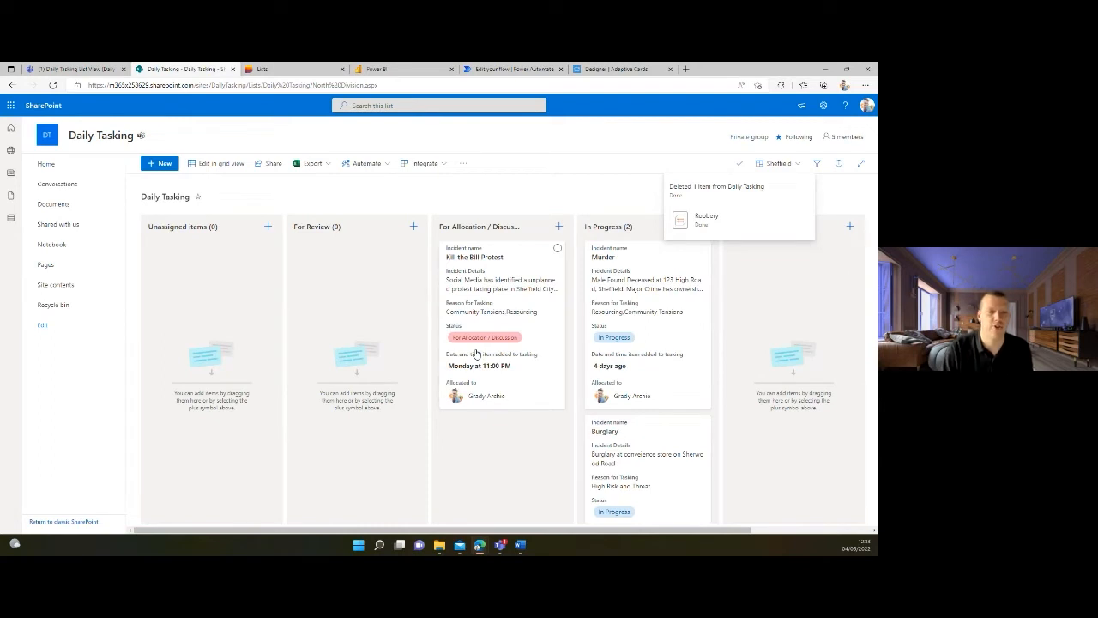
click(65, 306)
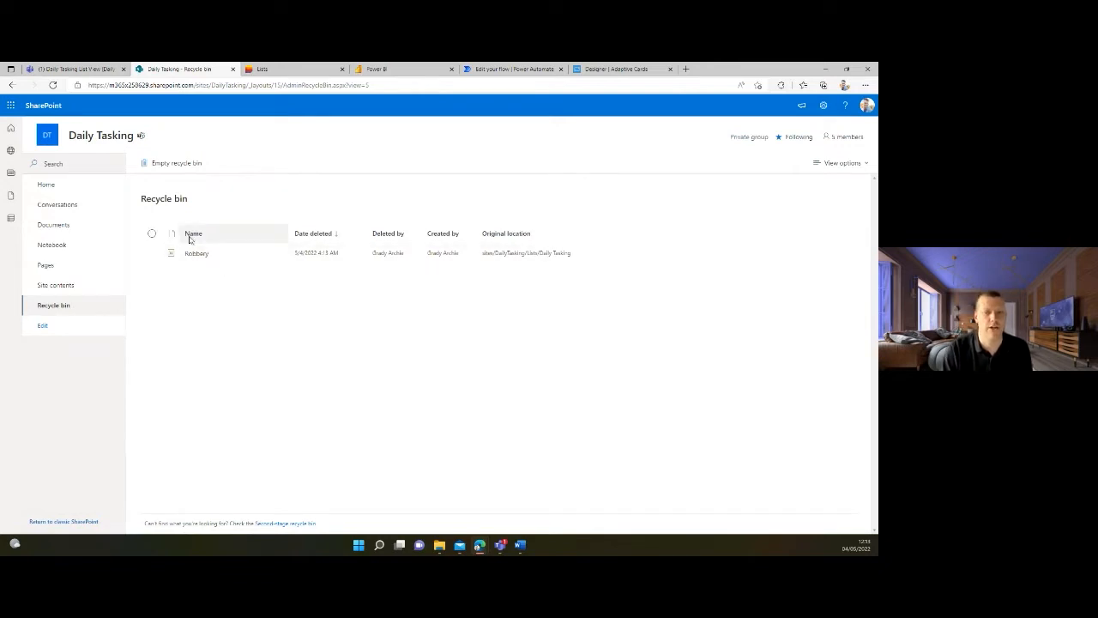
click(153, 253)
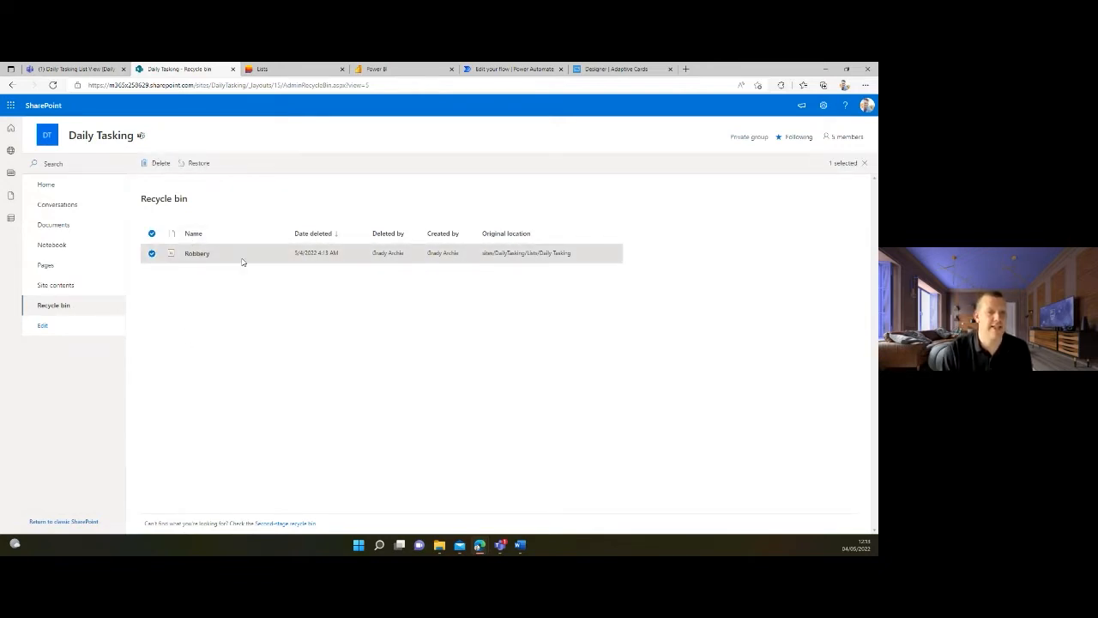
click(199, 163)
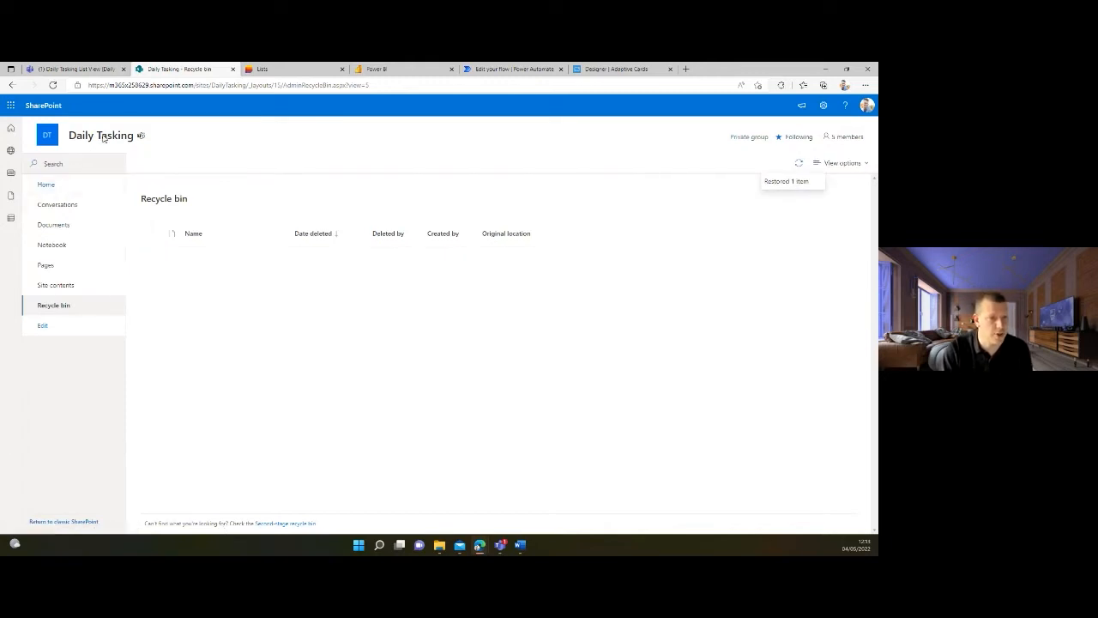
Step: Reopen the Daily Tasking list from the site contents and display it in the All Items view
click(48, 186)
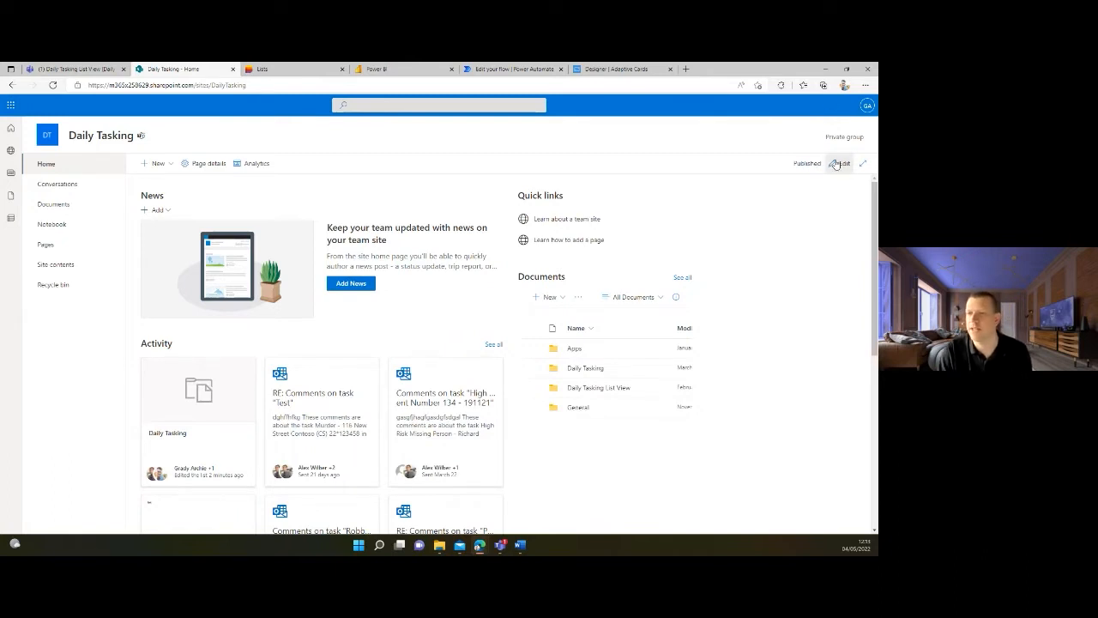
click(60, 266)
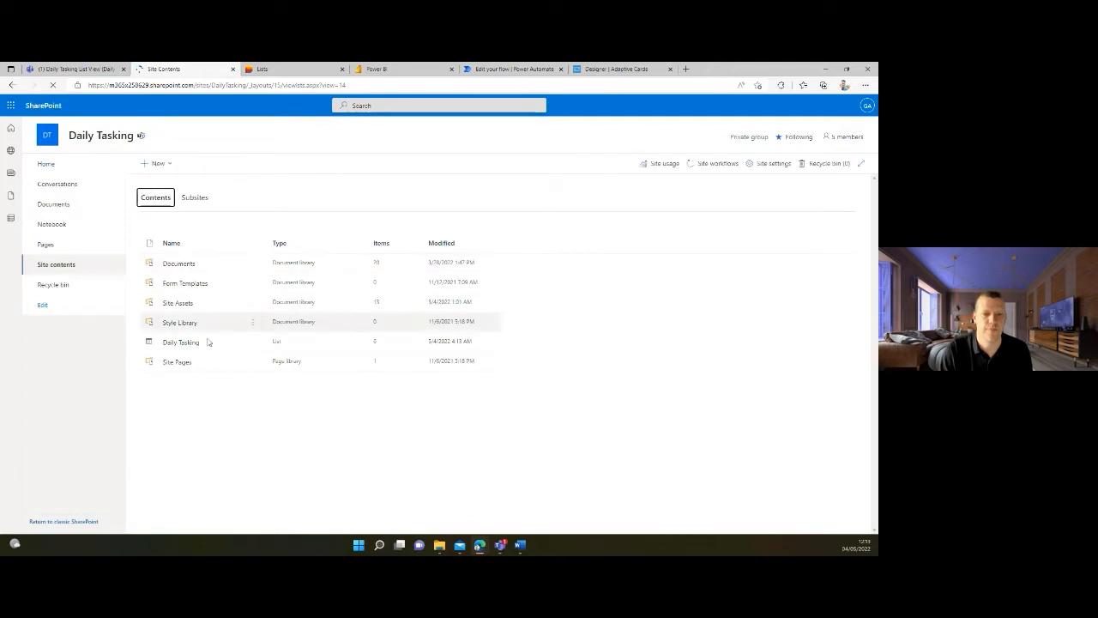
click(190, 346)
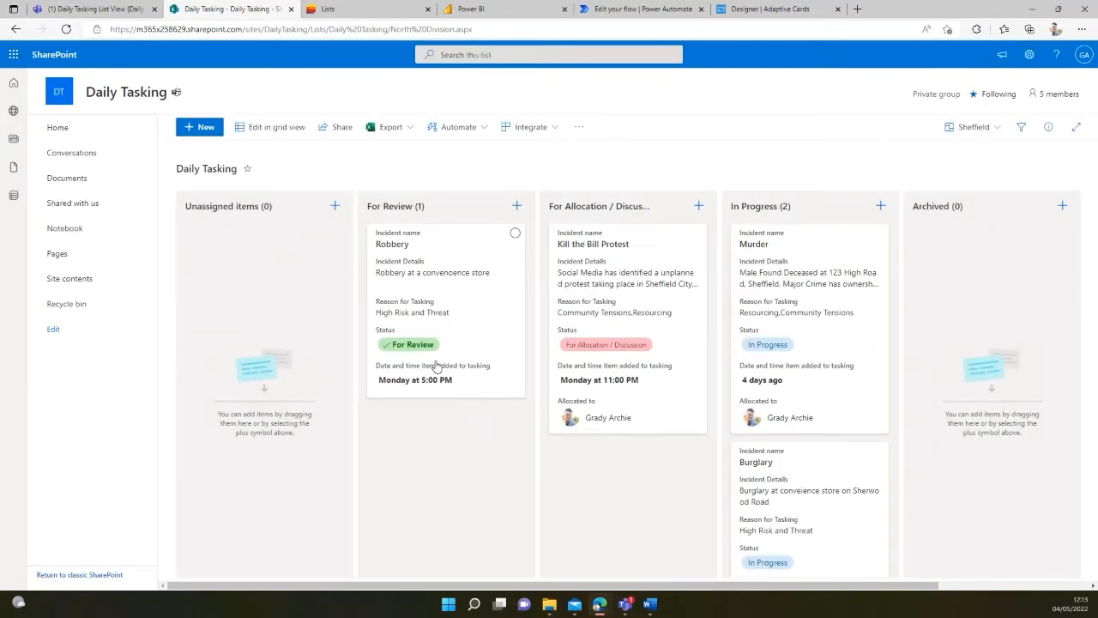
click(998, 136)
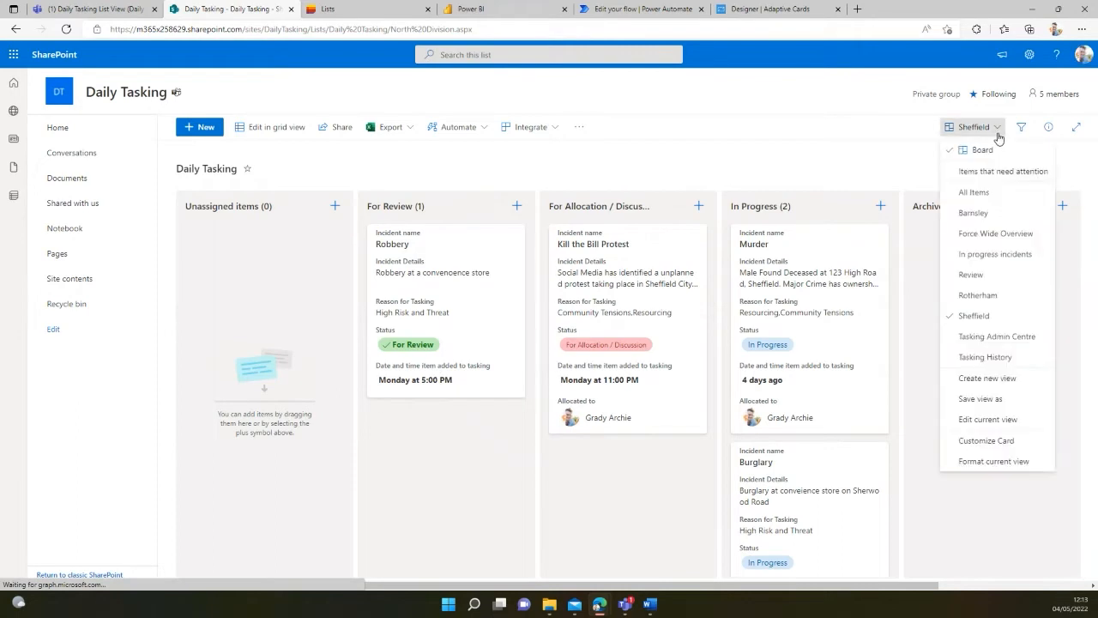
click(978, 190)
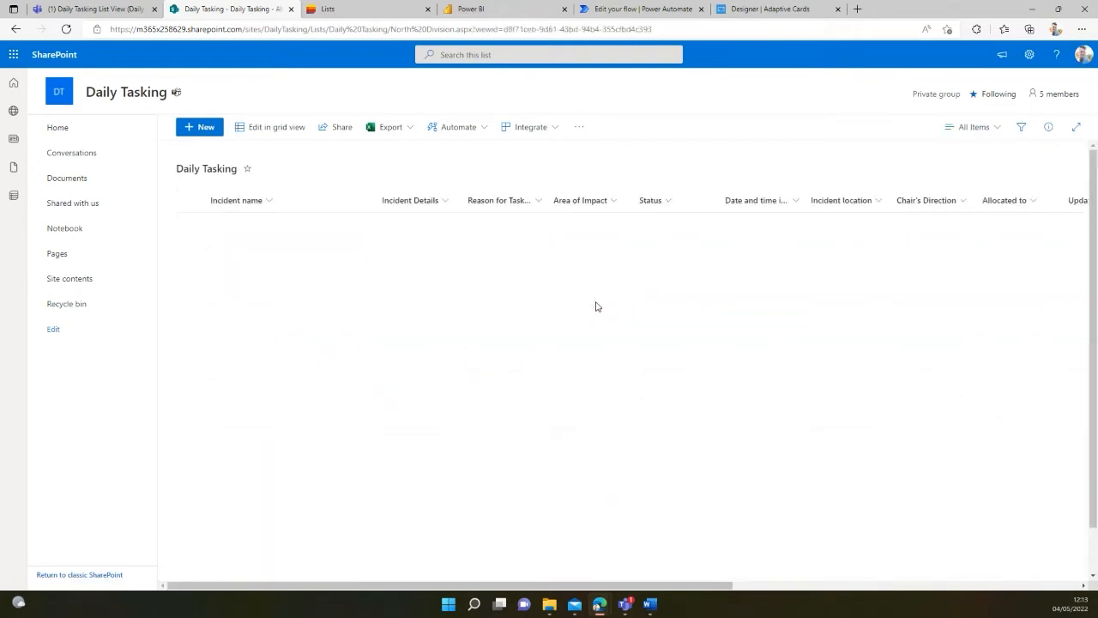
Step: Examine the Murder item's version history down to its earliest entries, open the details of version 2.0, and close the history
click(319, 227)
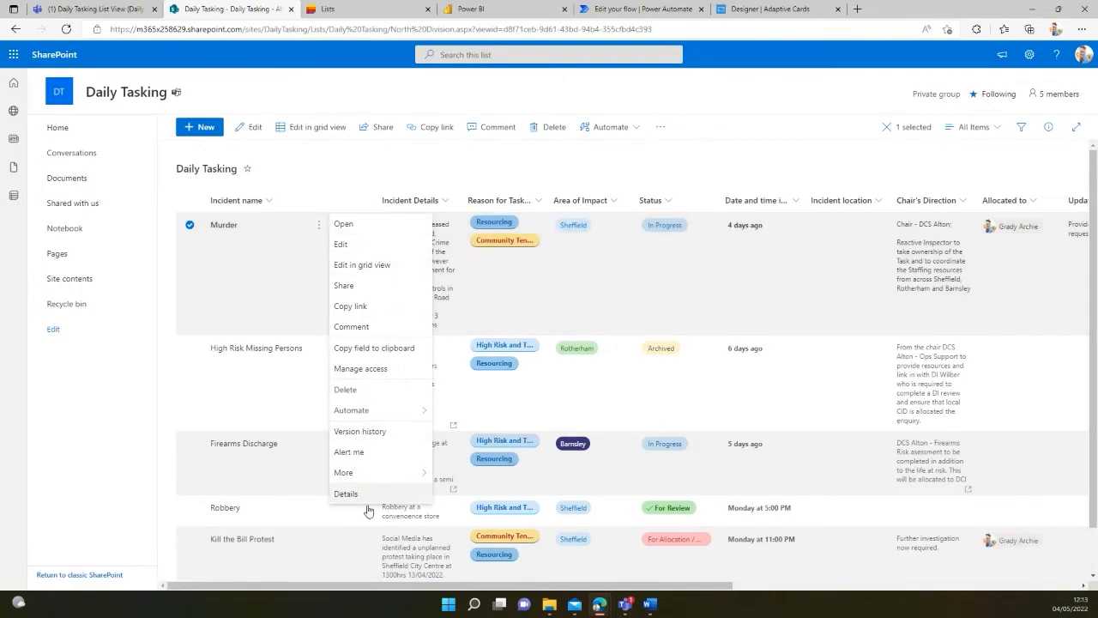
click(380, 434)
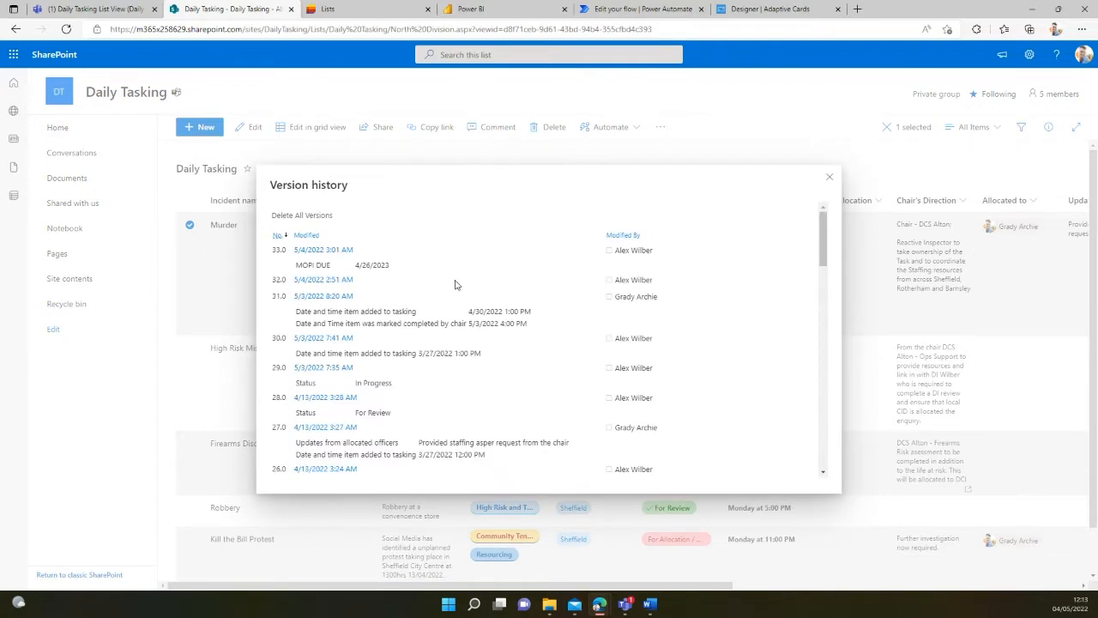
drag(822, 247, 829, 448)
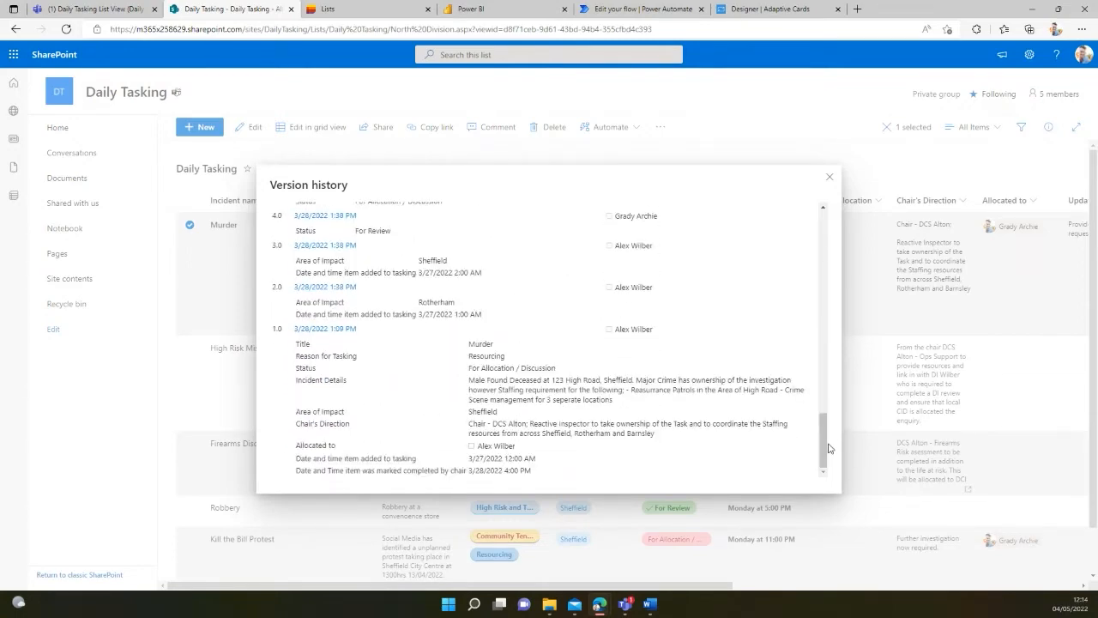
click(363, 288)
click(326, 300)
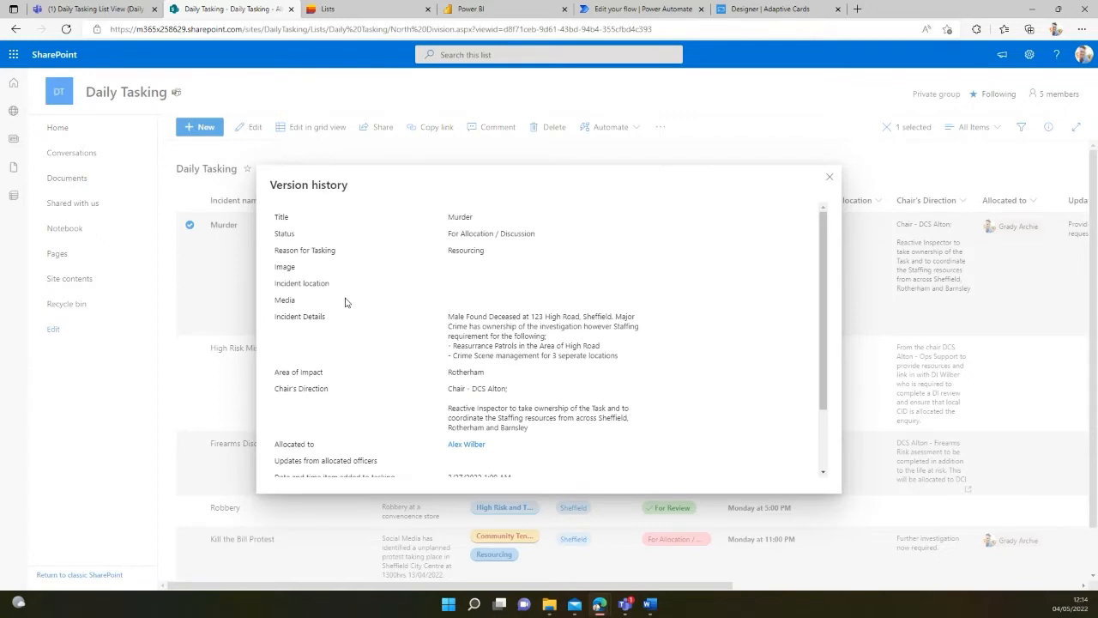
click(830, 180)
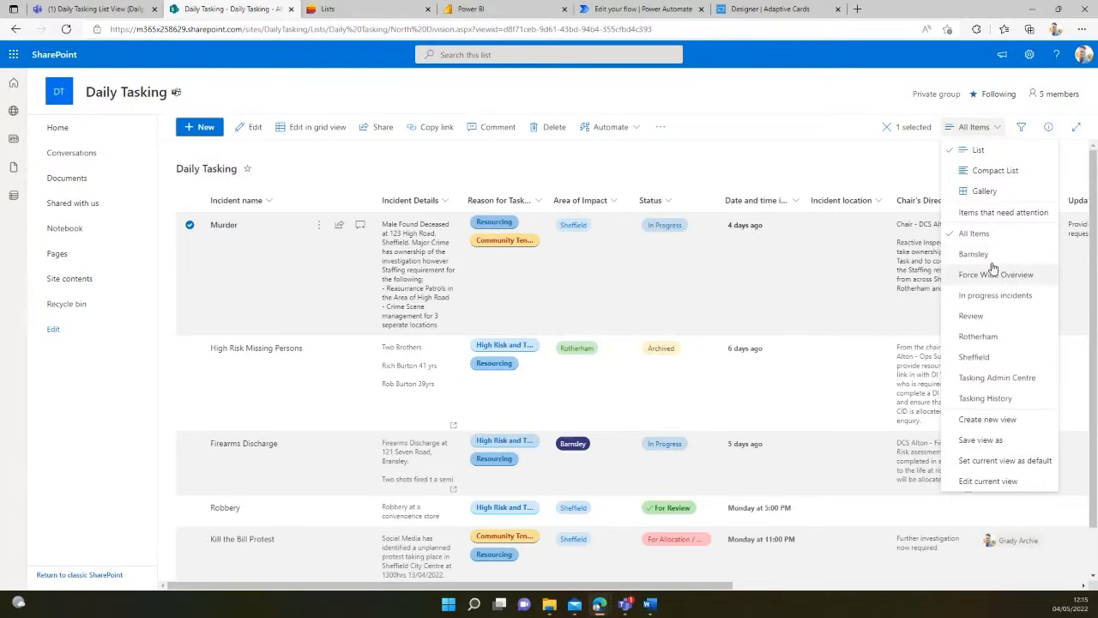
Step: Examine the incidents on the Force Wide Overview board and switch the list to the Sheffield view
click(995, 277)
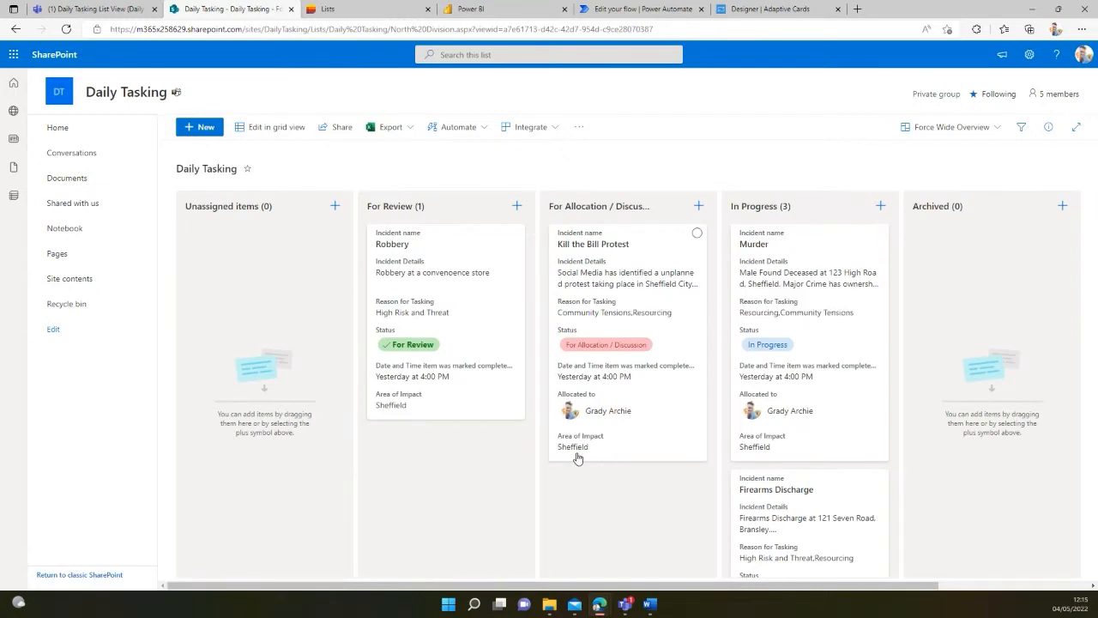
scroll(753, 449, down, 1)
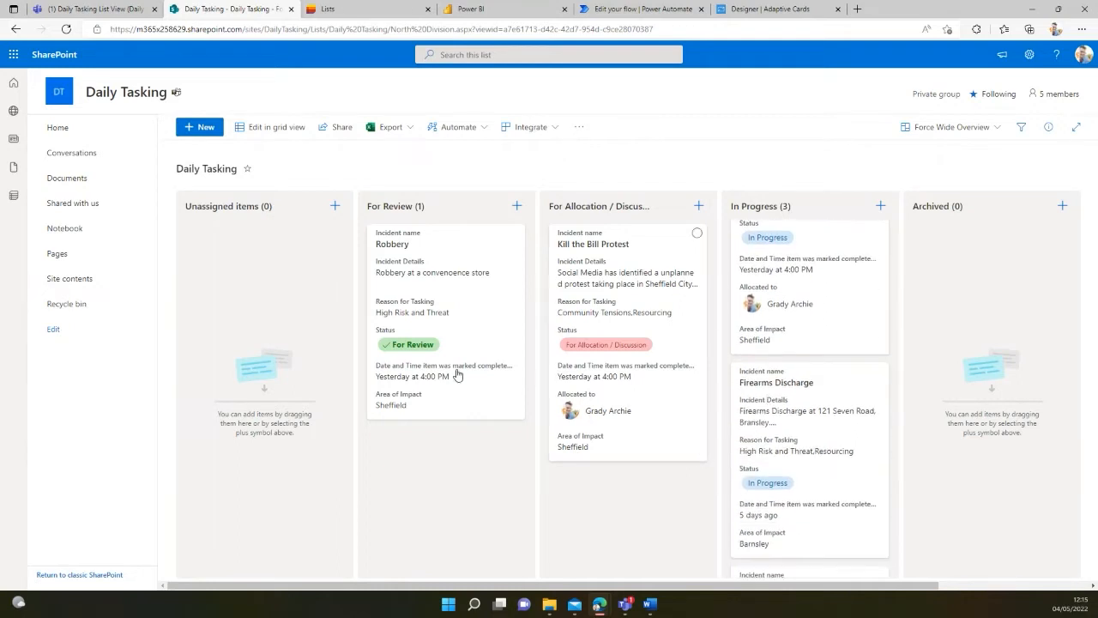
click(990, 129)
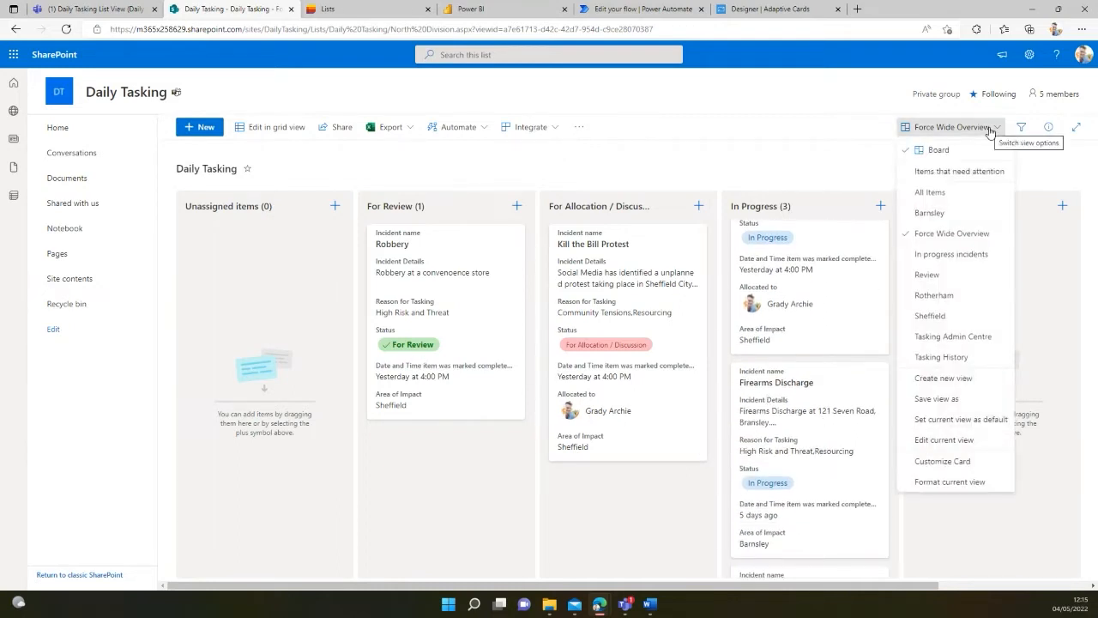
click(930, 317)
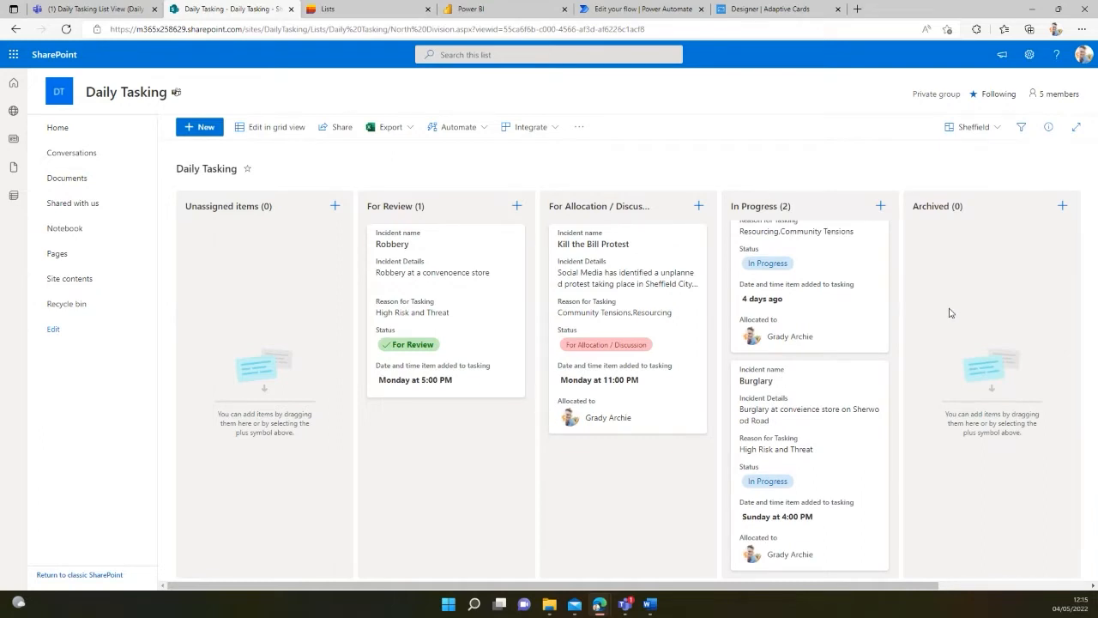
Step: Open the Daily Tasking list settings and examine the Views section
click(1031, 57)
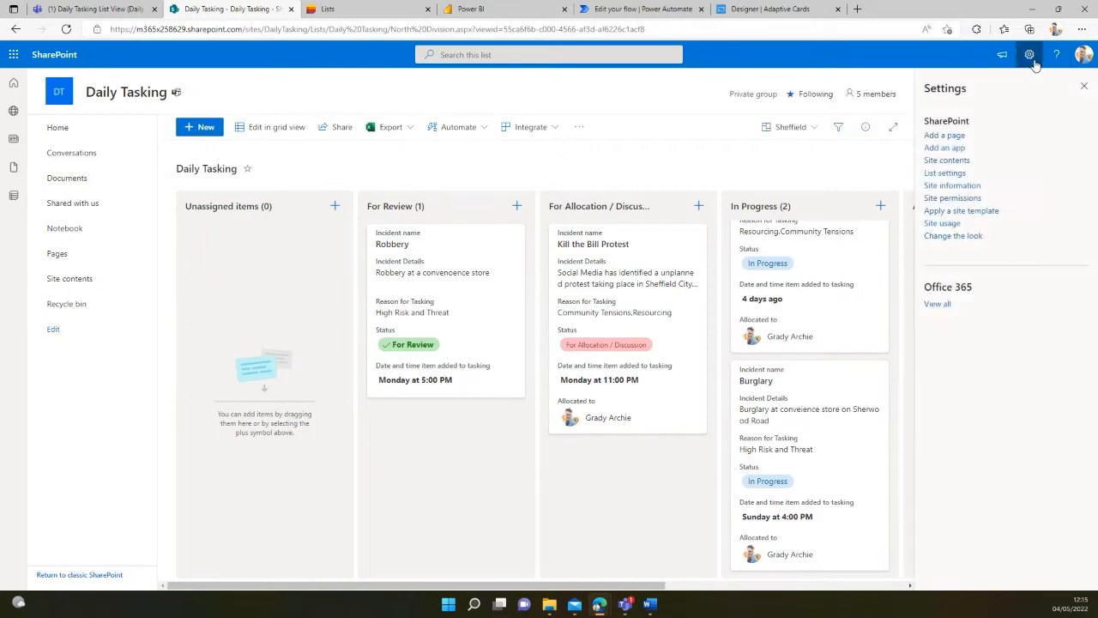
click(944, 172)
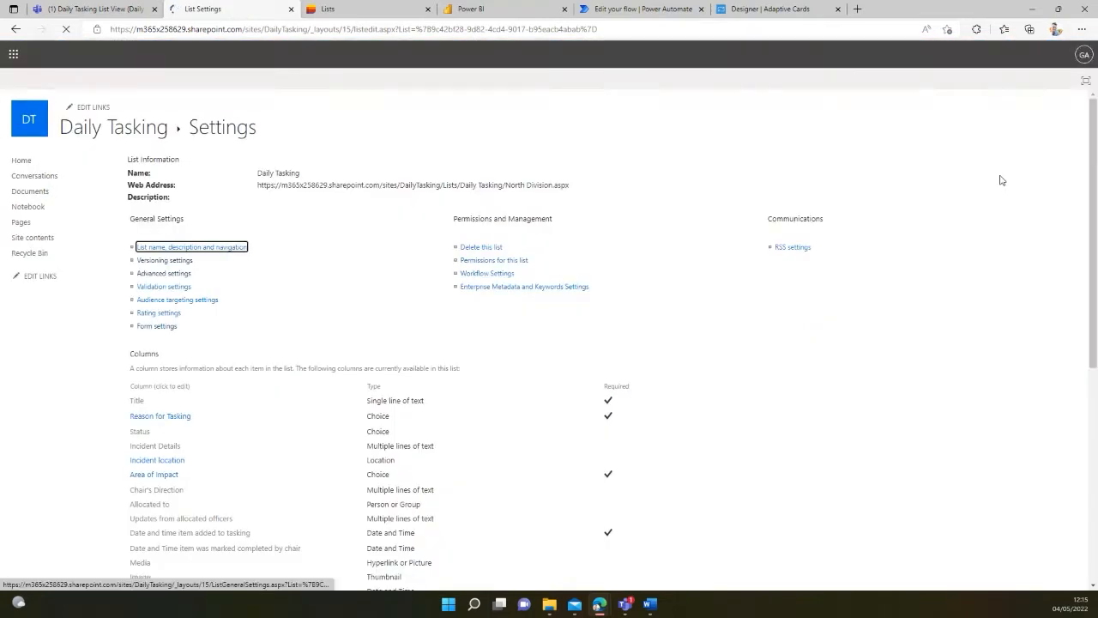
scroll(417, 318, down, 5)
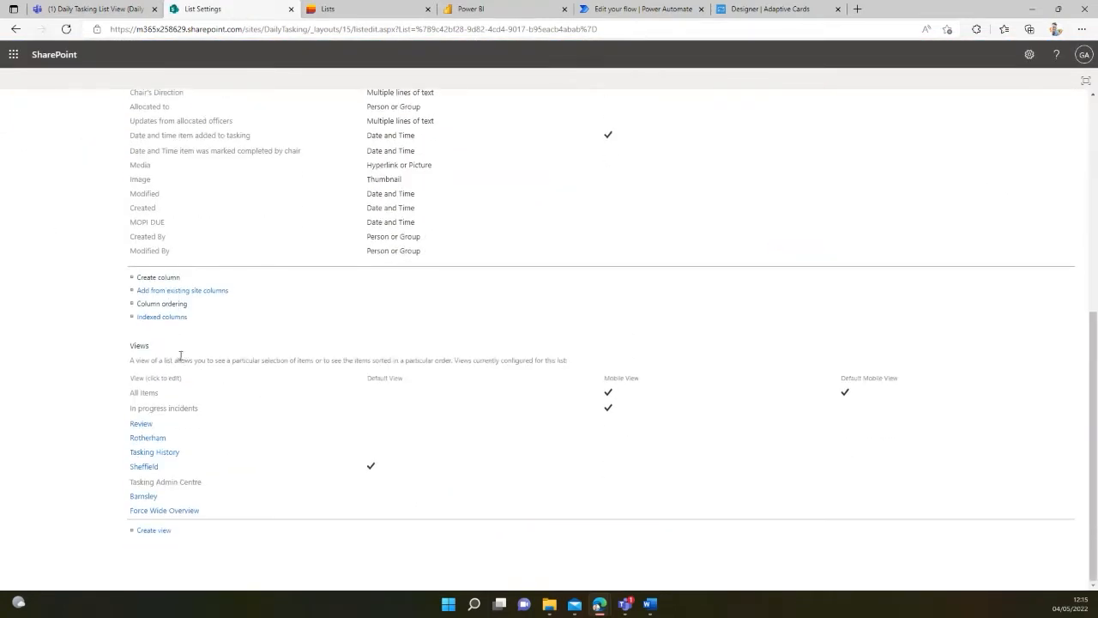
Step: Examine the Sheffield view's displayed columns and filter conditions, cancel the view editing, and return to the Daily Tasking list
click(148, 469)
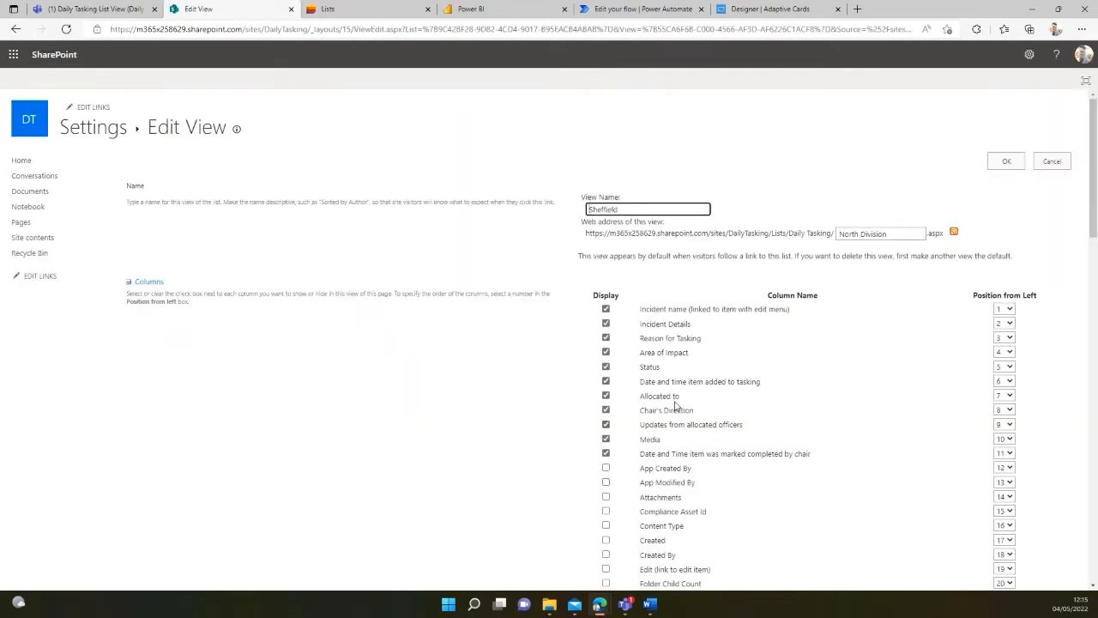
scroll(781, 372, down, 10)
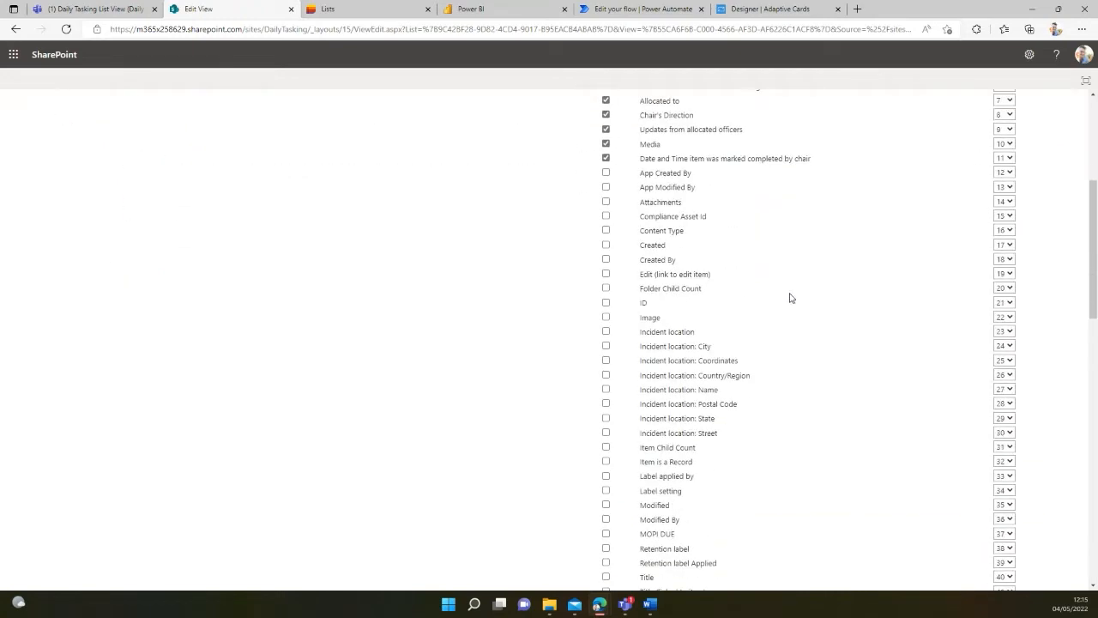
scroll(797, 322, down, 3)
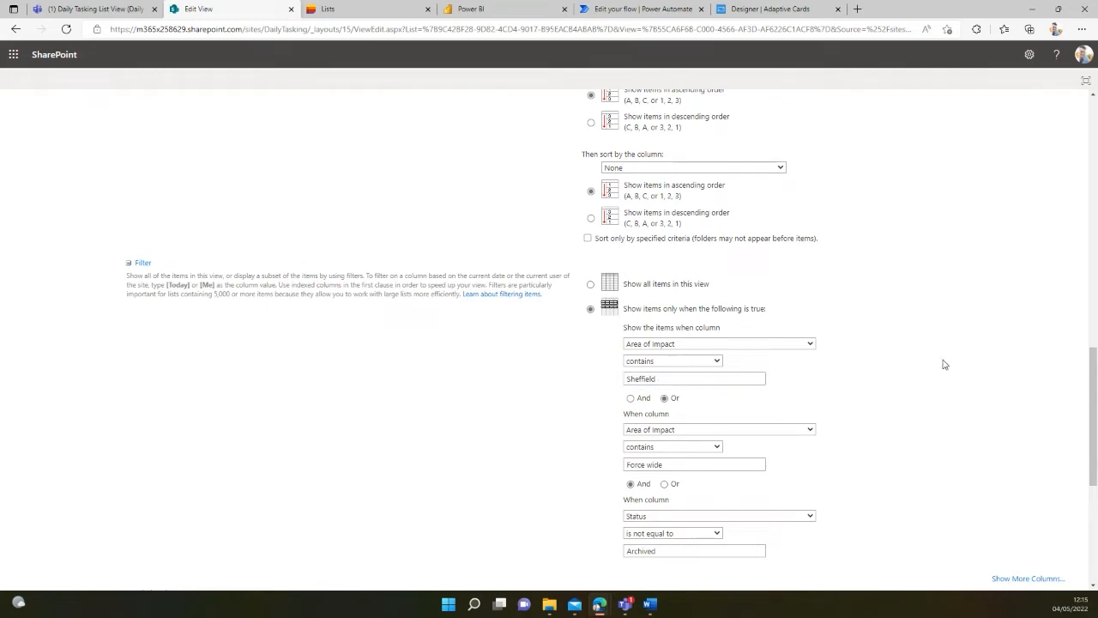
scroll(691, 363, down, 1)
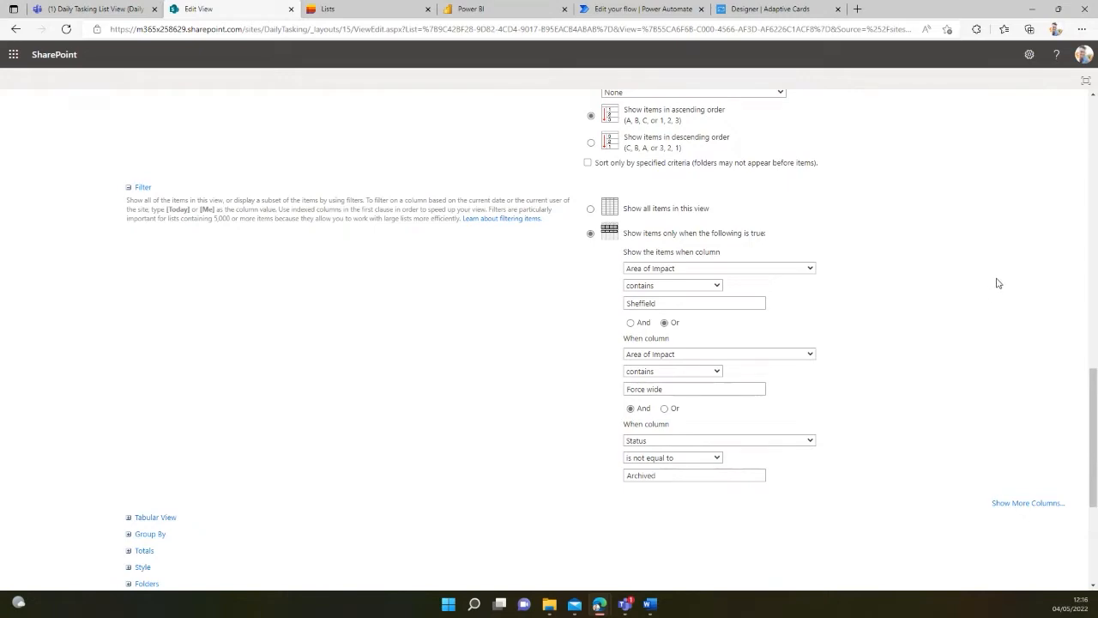
drag(1095, 403, 1095, 143)
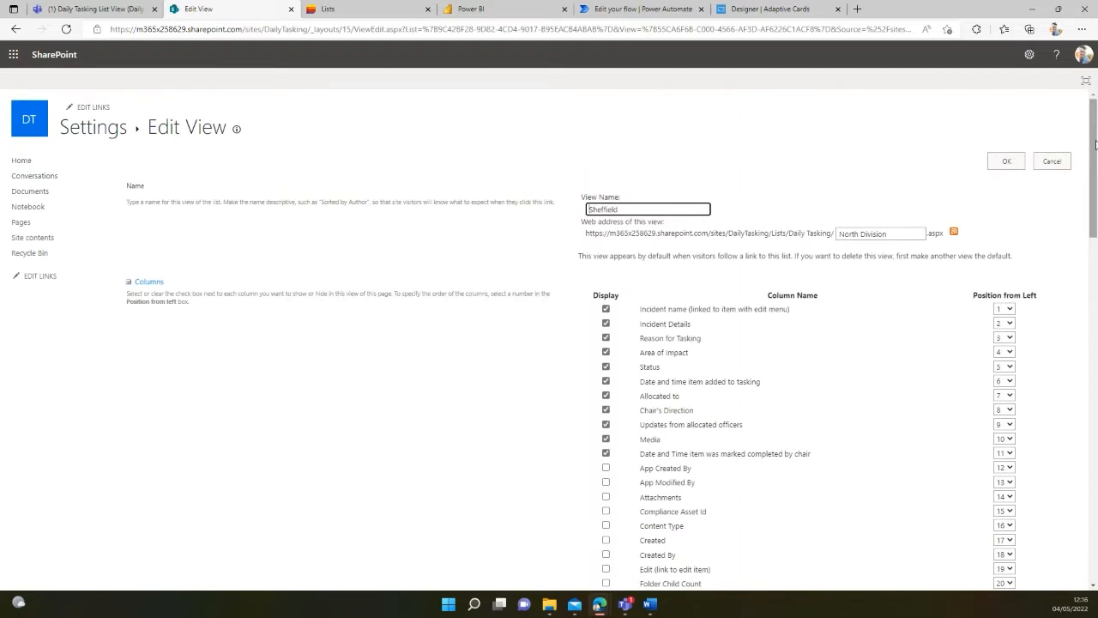
click(1052, 161)
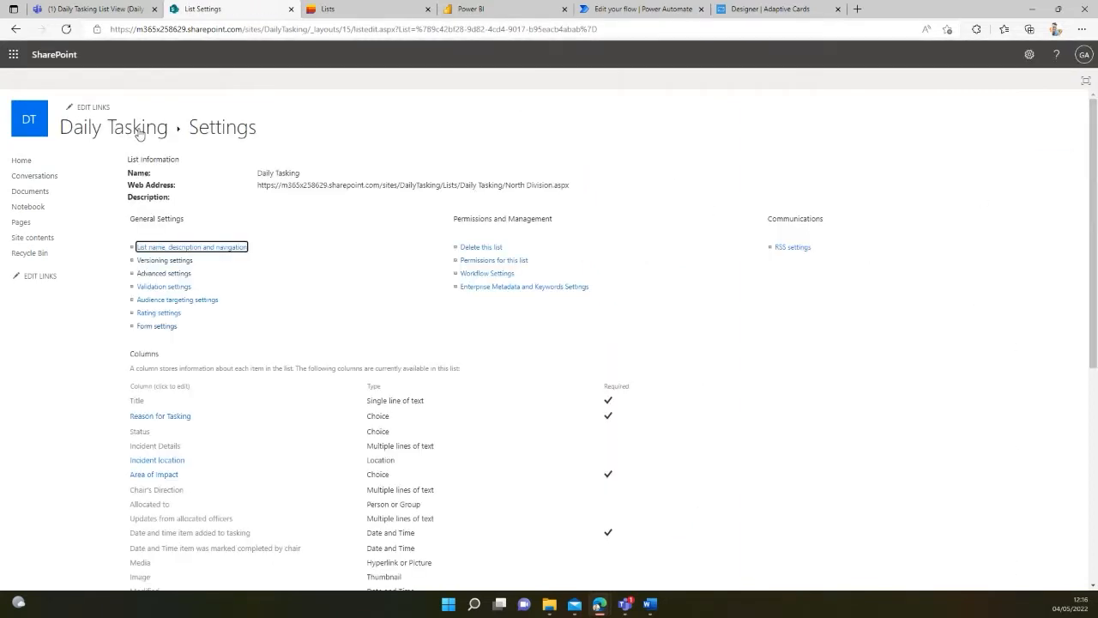
click(139, 131)
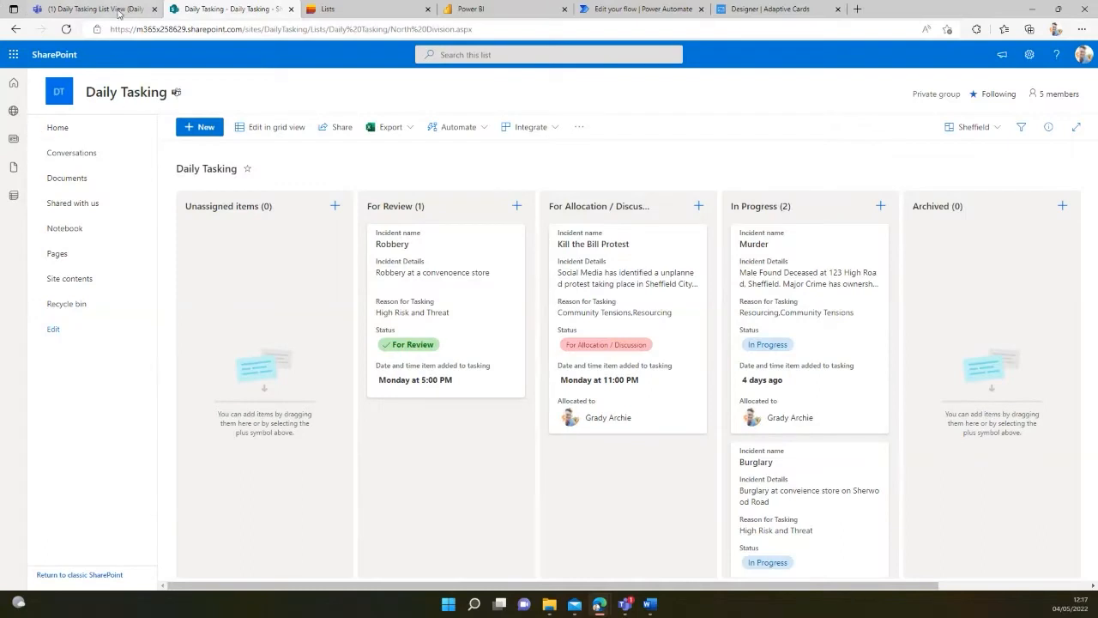
Step: Switch to Microsoft Lists, look through the available Microsoft 365 apps in the app launcher, and close it
click(323, 10)
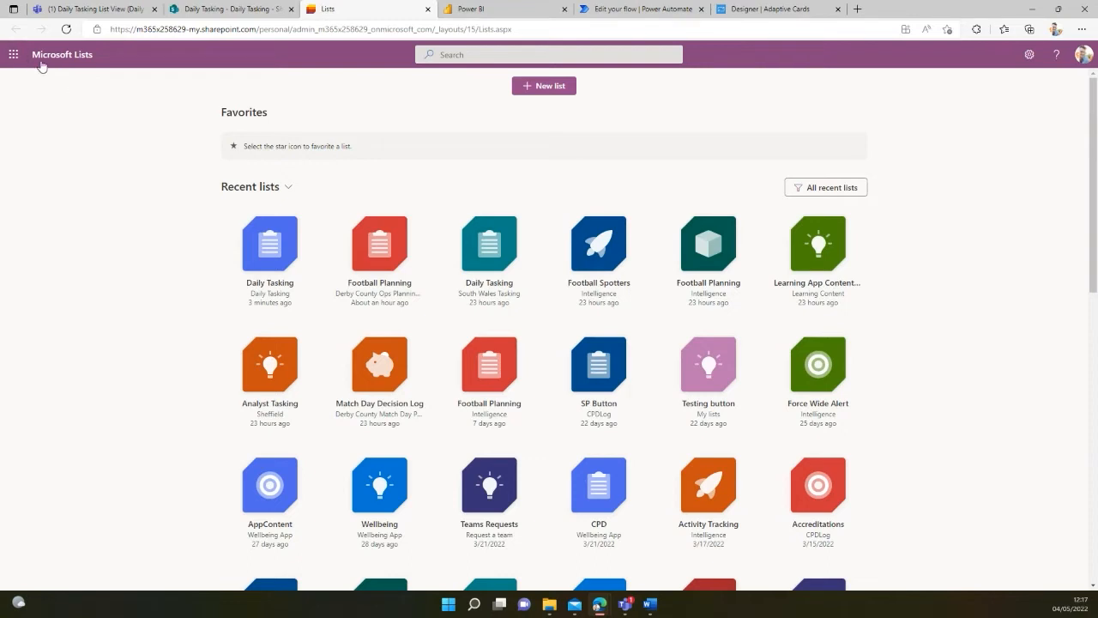
click(14, 54)
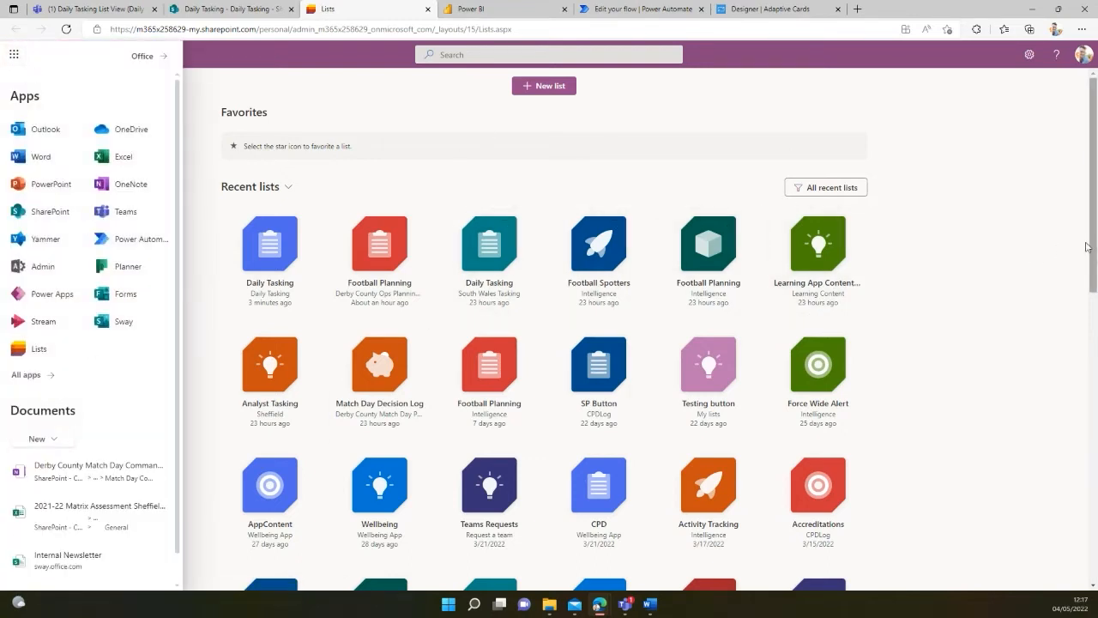
click(1047, 254)
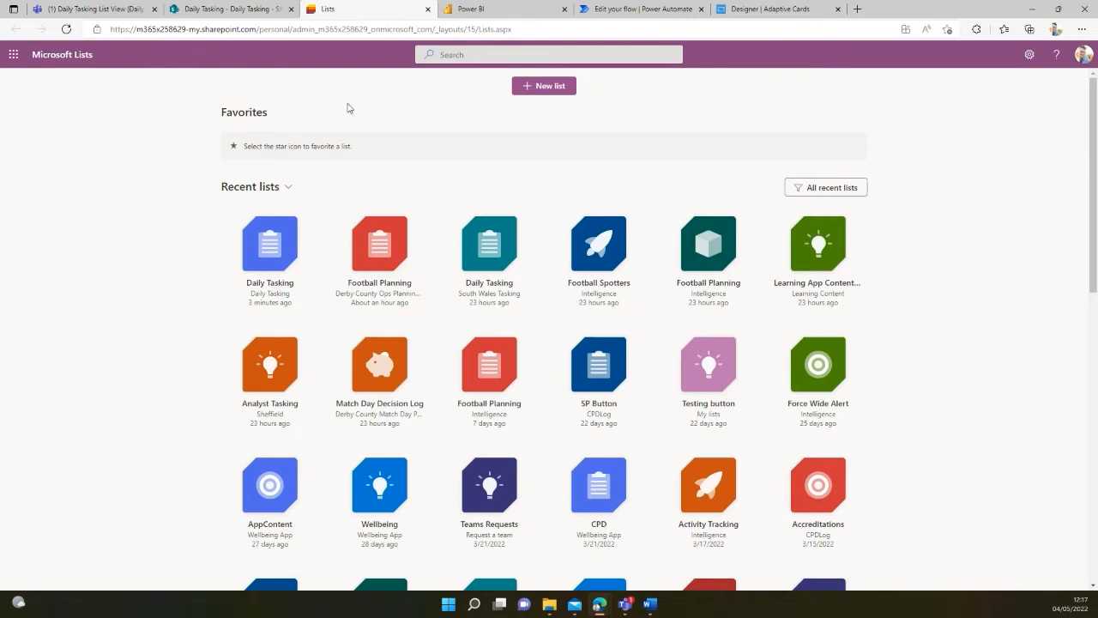
Step: Switch to Microsoft Teams, examine the Daily Tasking board in the Daily Tasking List View channel, and display its Force Wide Overview view
click(94, 10)
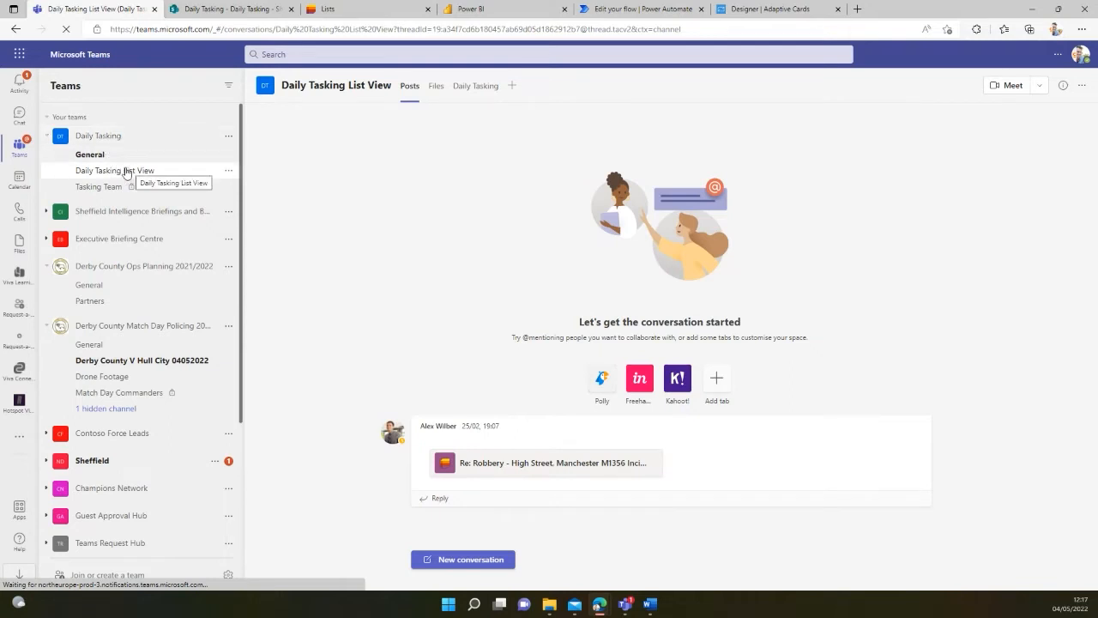
click(480, 90)
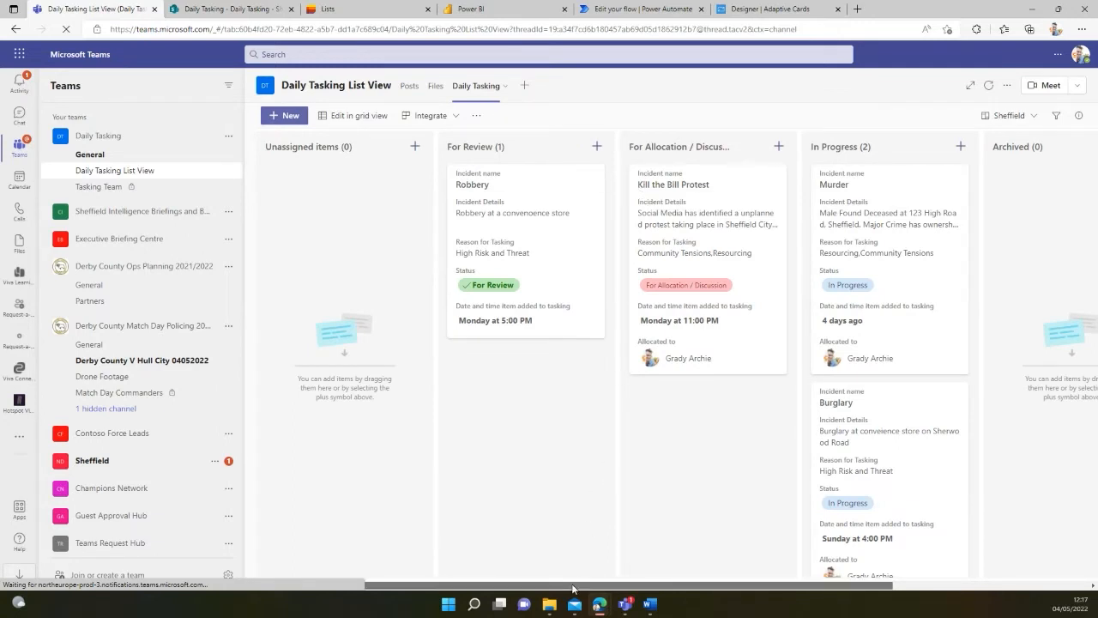
scroll(573, 588, right, 3)
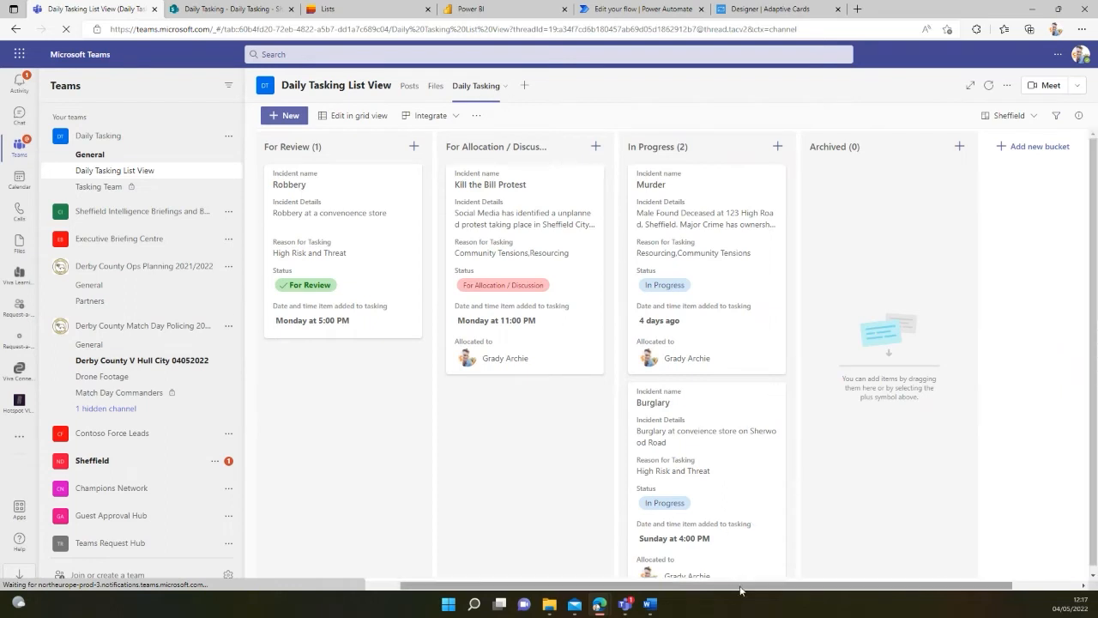
drag(741, 585, 810, 586)
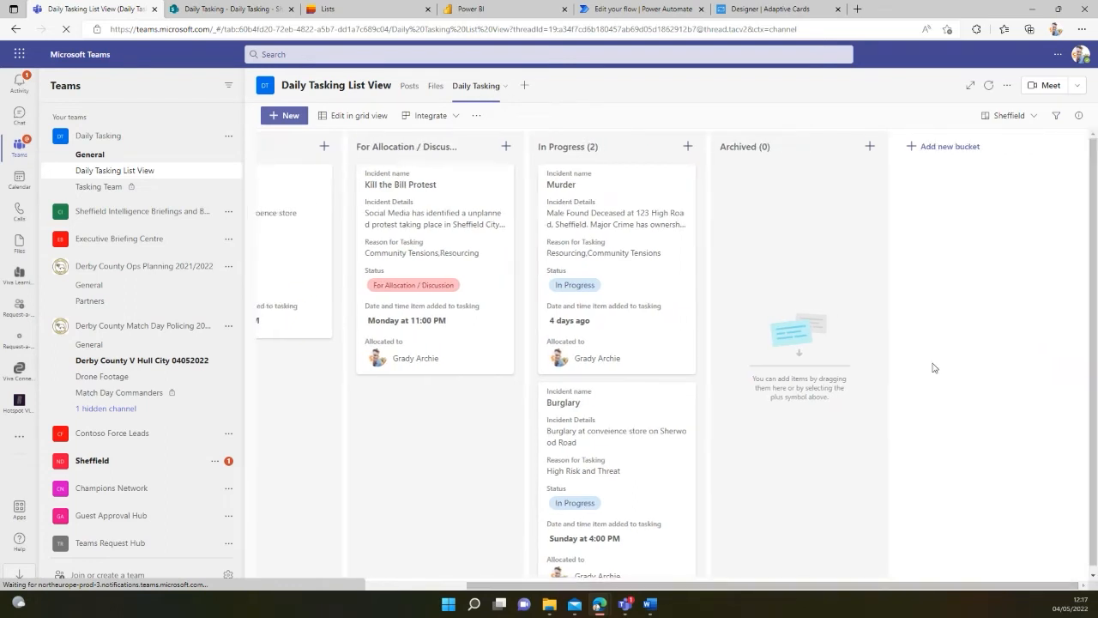
click(1033, 118)
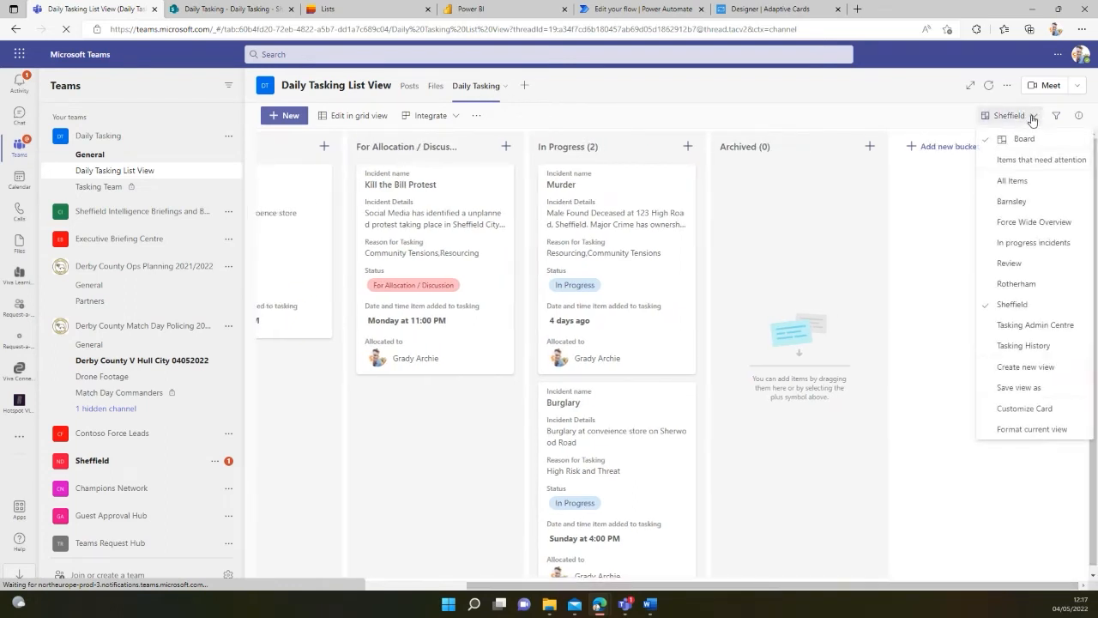
click(1038, 223)
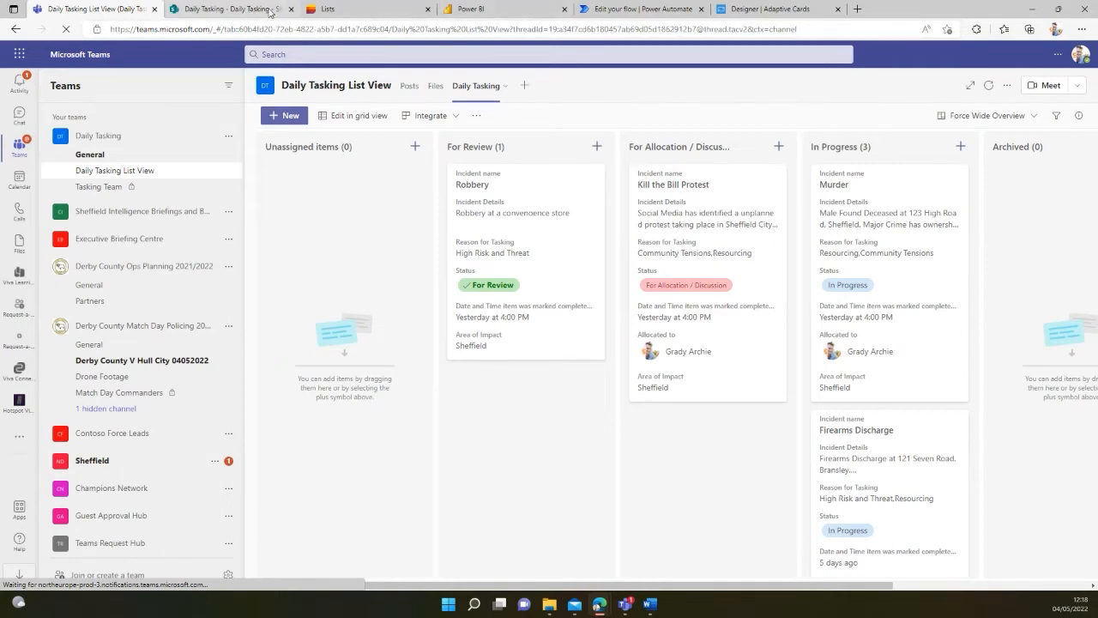
Step: Return to the SharePoint Daily Tasking list in All Items view, examine the Murder item's access settings, and close them
click(271, 11)
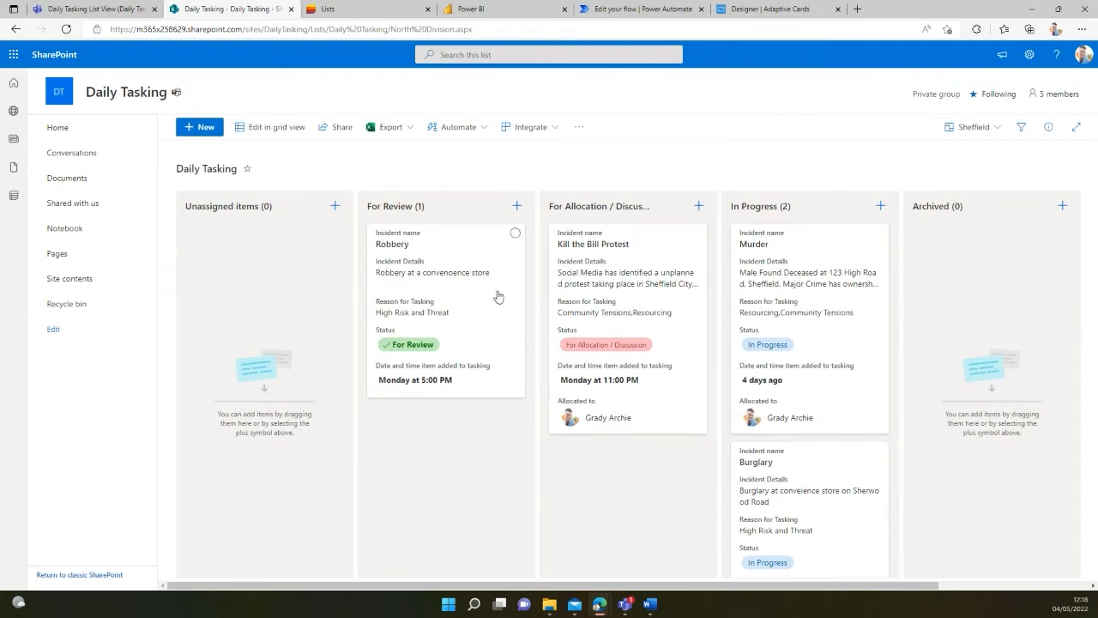
click(1000, 128)
click(983, 195)
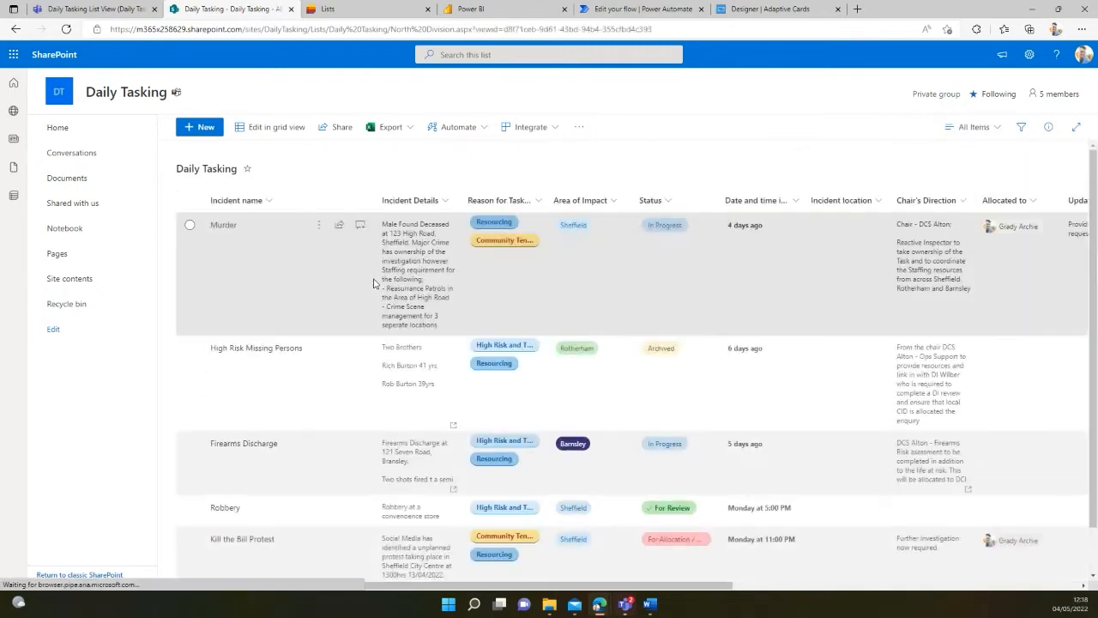
click(319, 227)
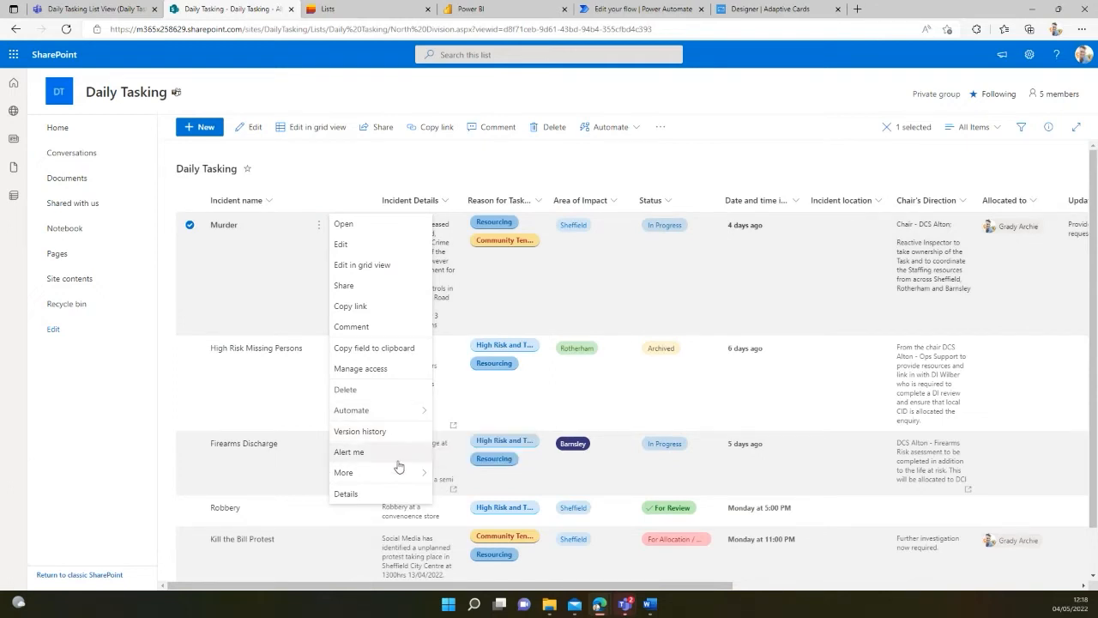
click(367, 368)
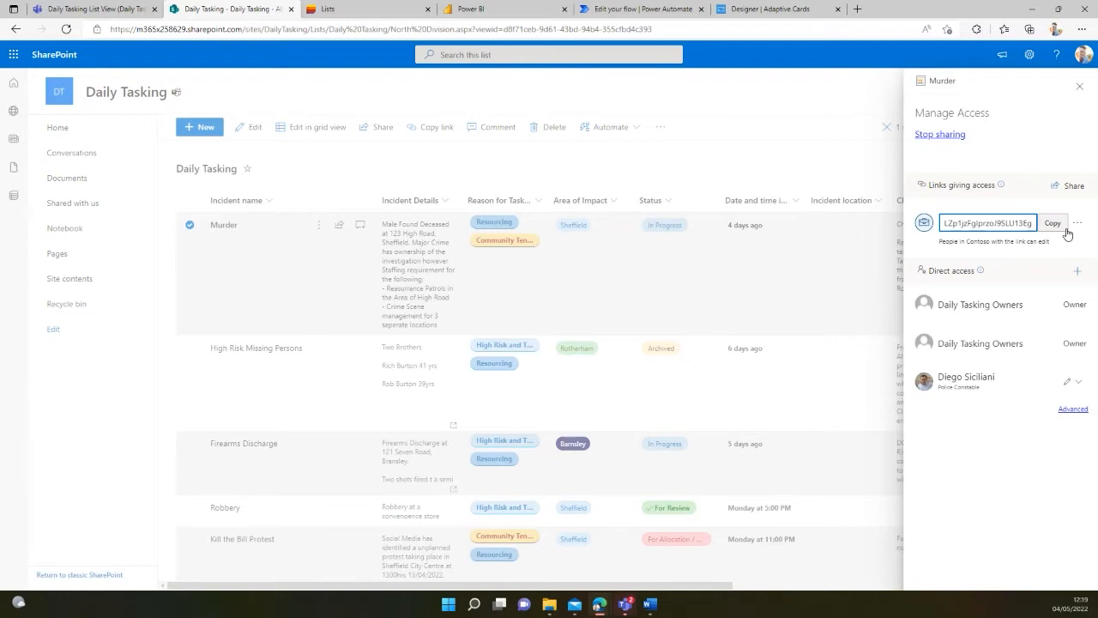
click(1079, 86)
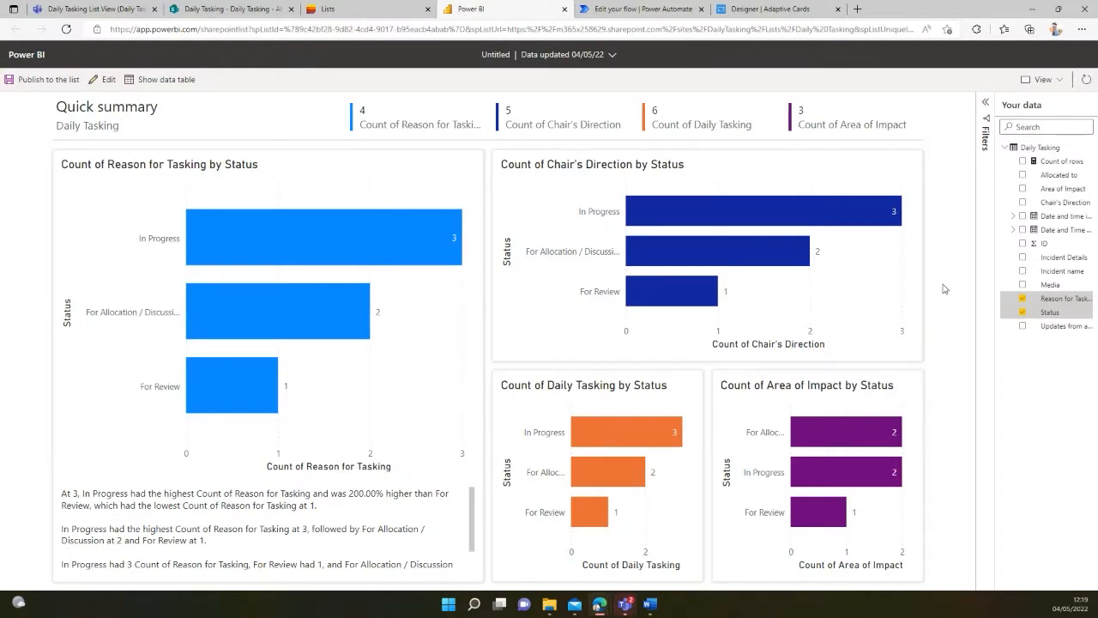
Step: Include the Media field in the Power BI quick summary of Daily Tasking, and leave the report
click(1023, 286)
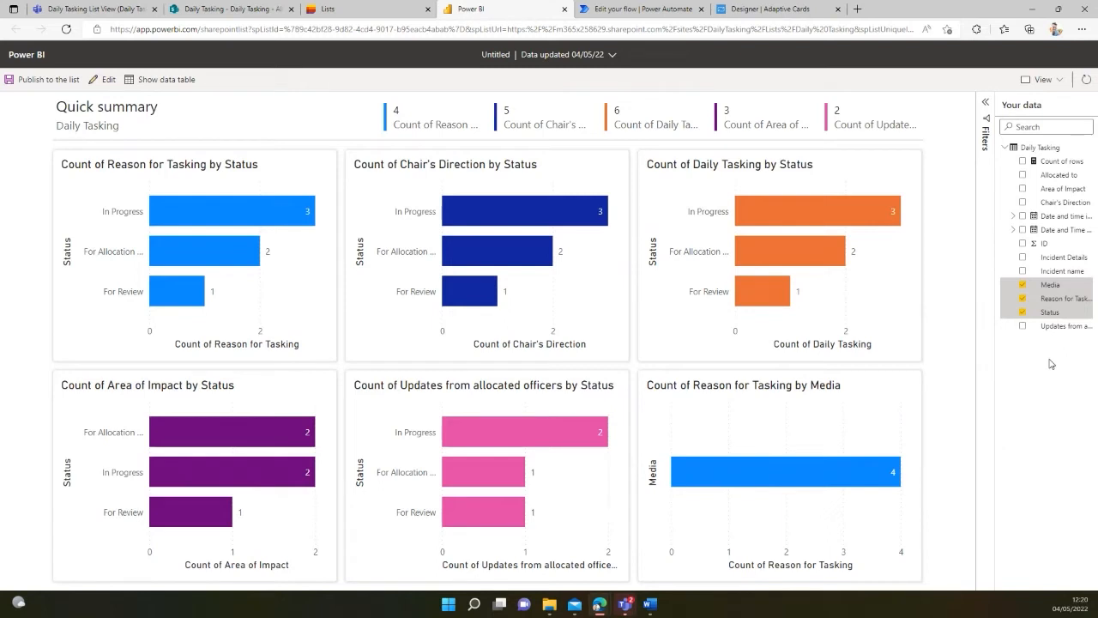
click(564, 9)
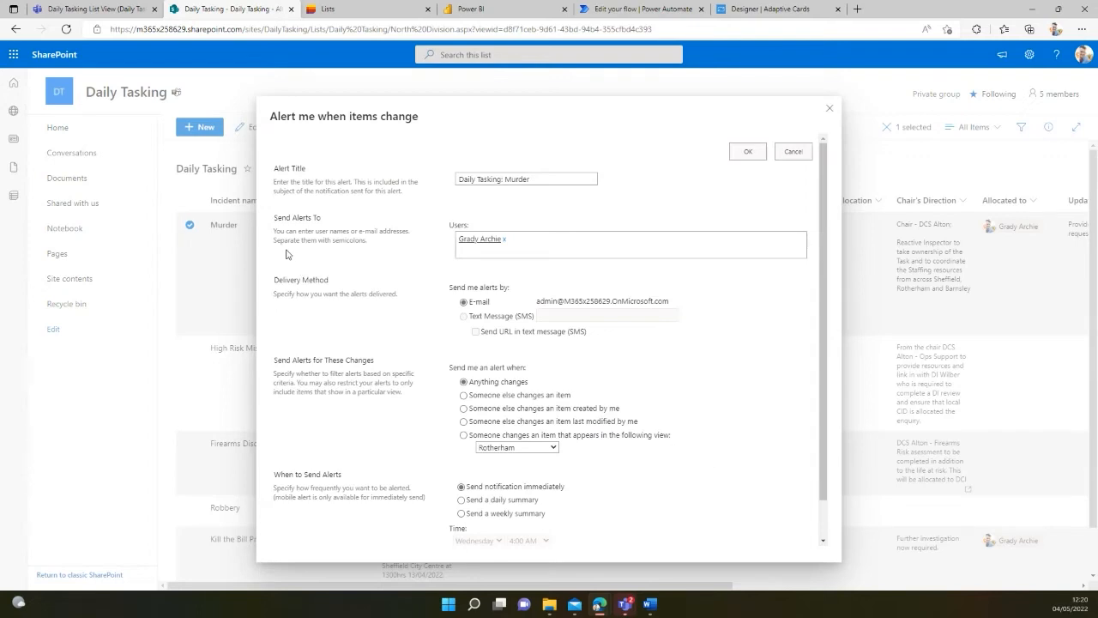
Step: Replace the recipient of the Murder item's change alert with another user, and close the alert form without saving
drag(534, 242, 434, 240)
click(535, 239)
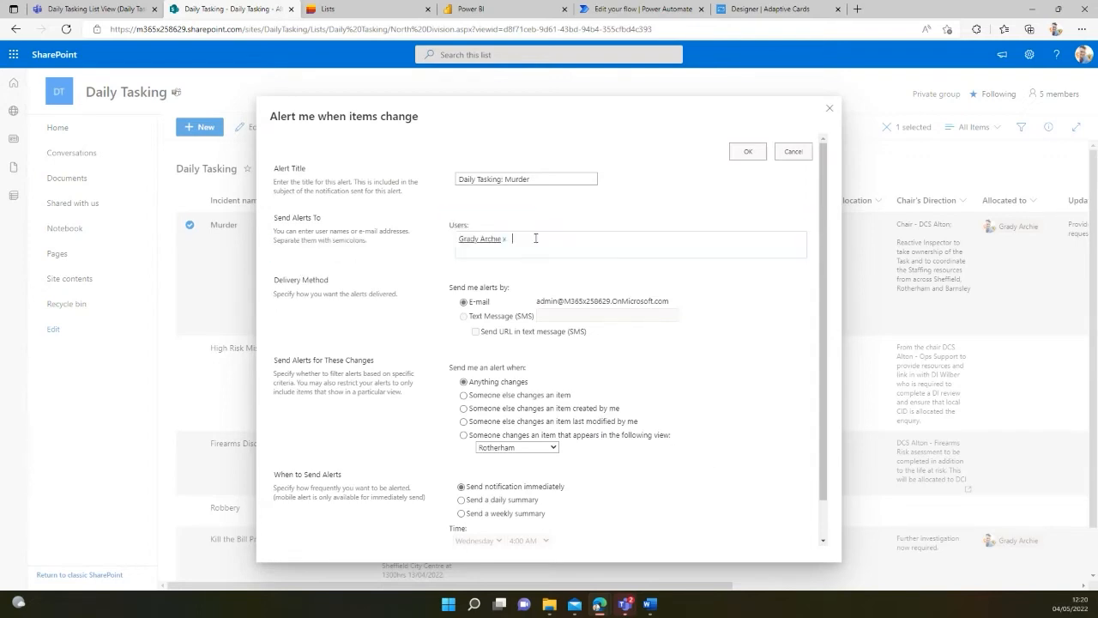
click(506, 241)
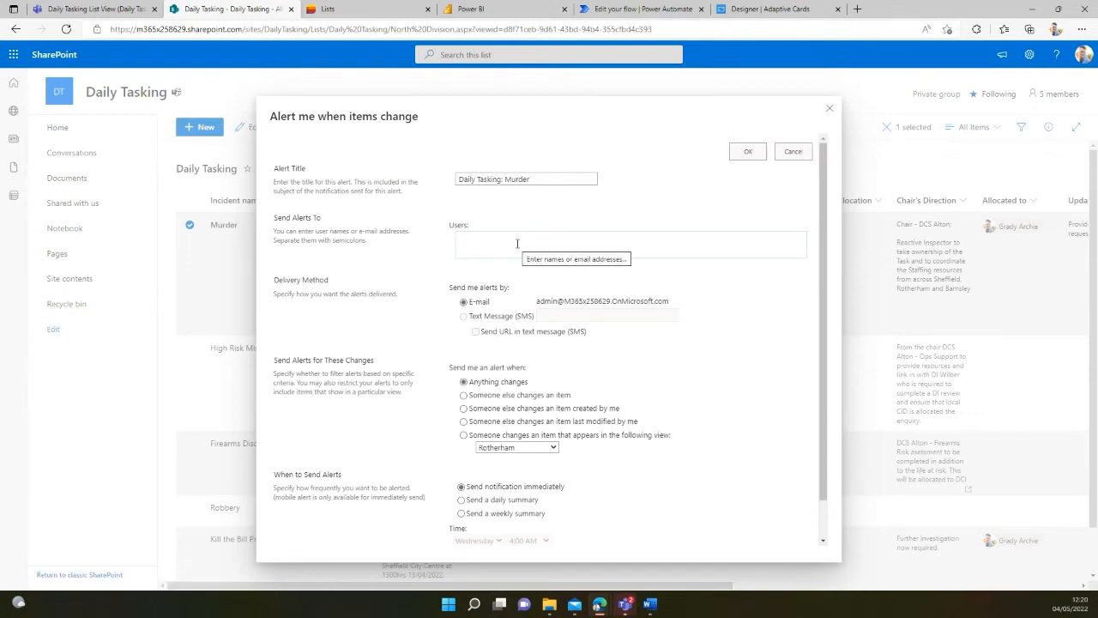
text(alex)
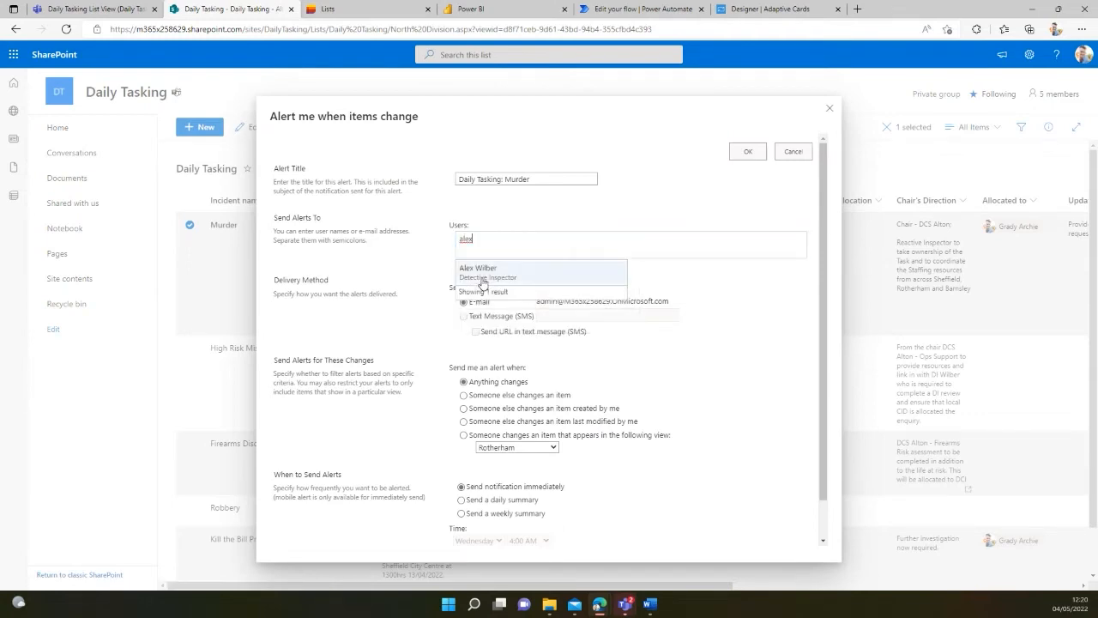
click(488, 273)
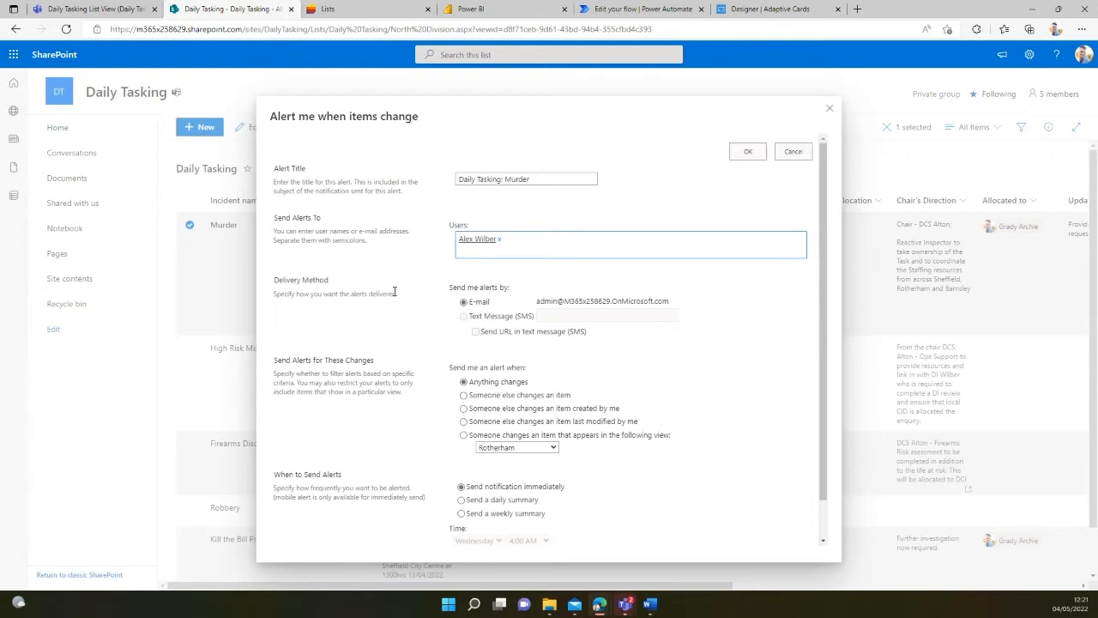
click(831, 110)
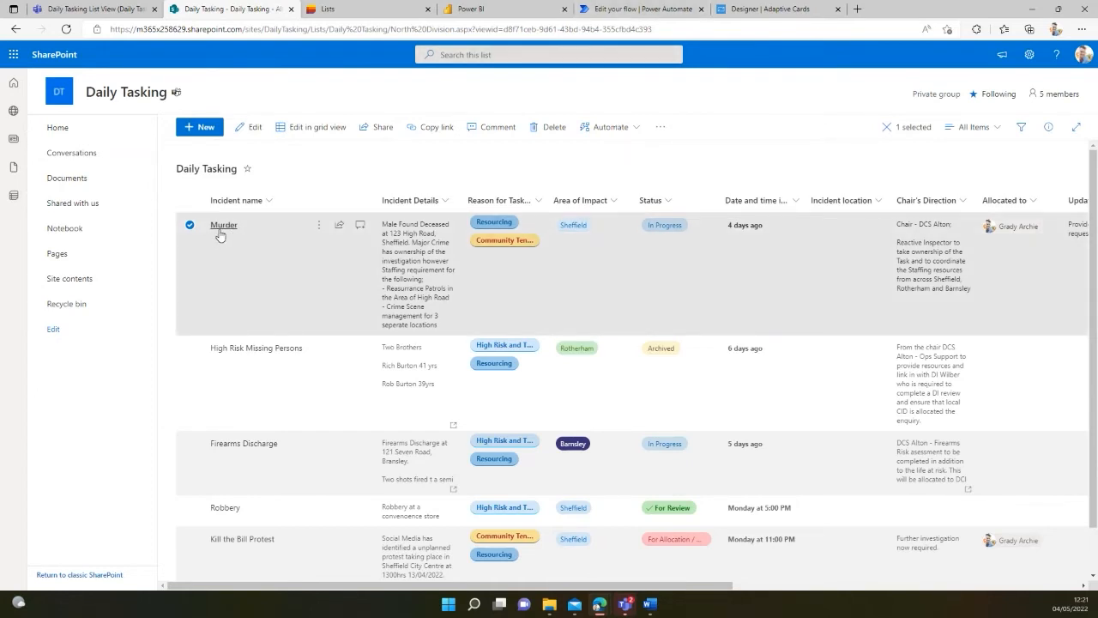
Step: Switch to Power Automate and examine the tasking notification flows among the saved flows
click(114, 15)
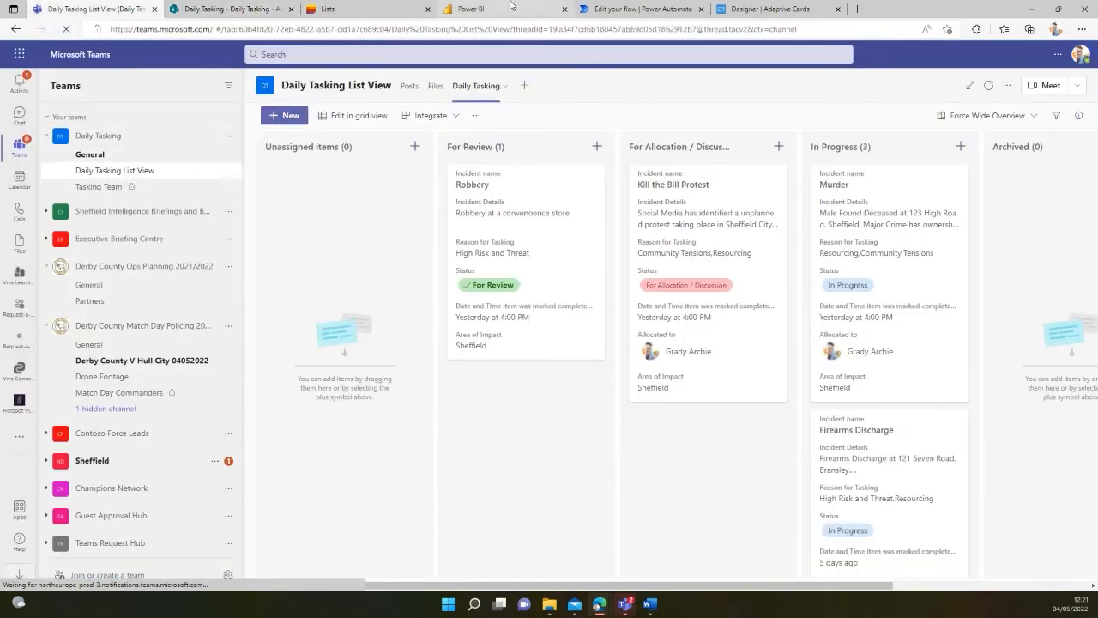
click(639, 9)
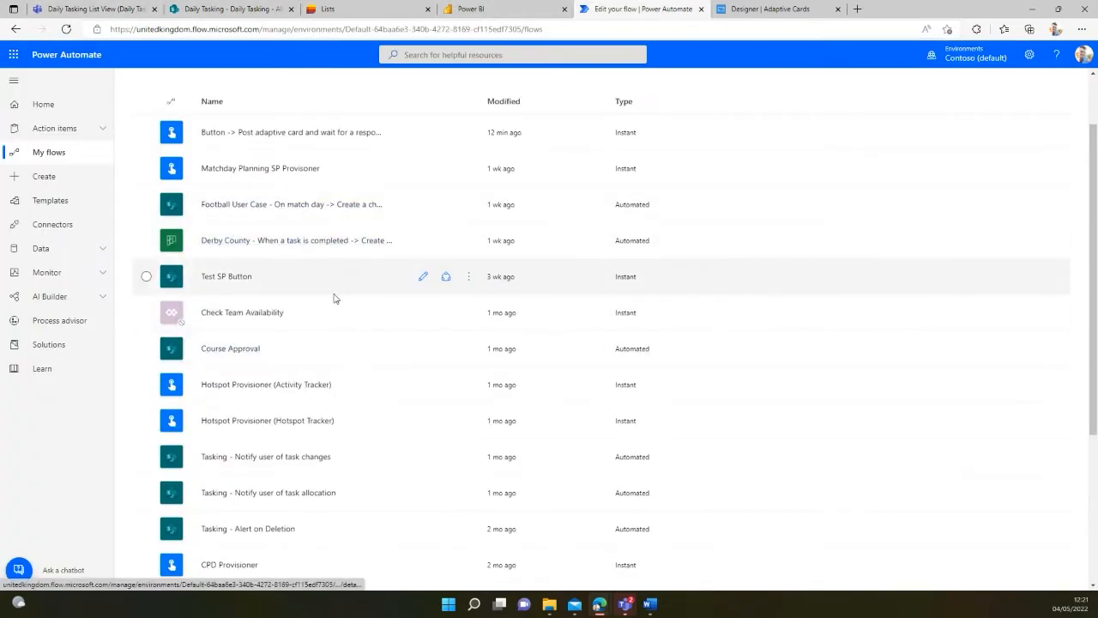
scroll(335, 300, down, 2)
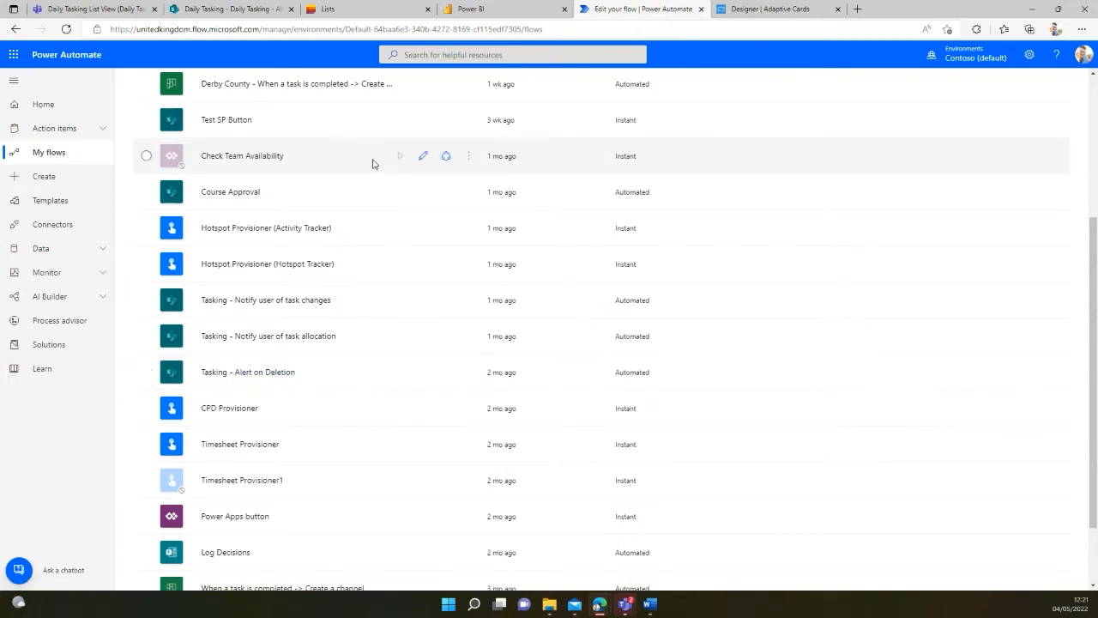
Step: Switch to the SharePoint Daily Tasking list and start a new item named "Robbery" with Rotherham as the area of impact
click(86, 10)
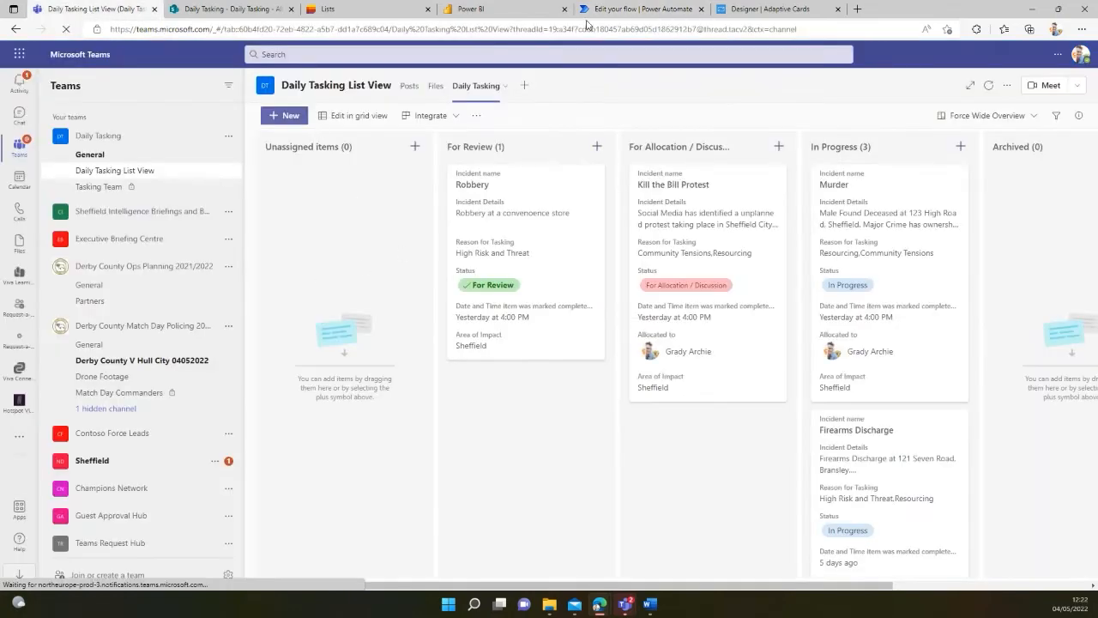
click(260, 10)
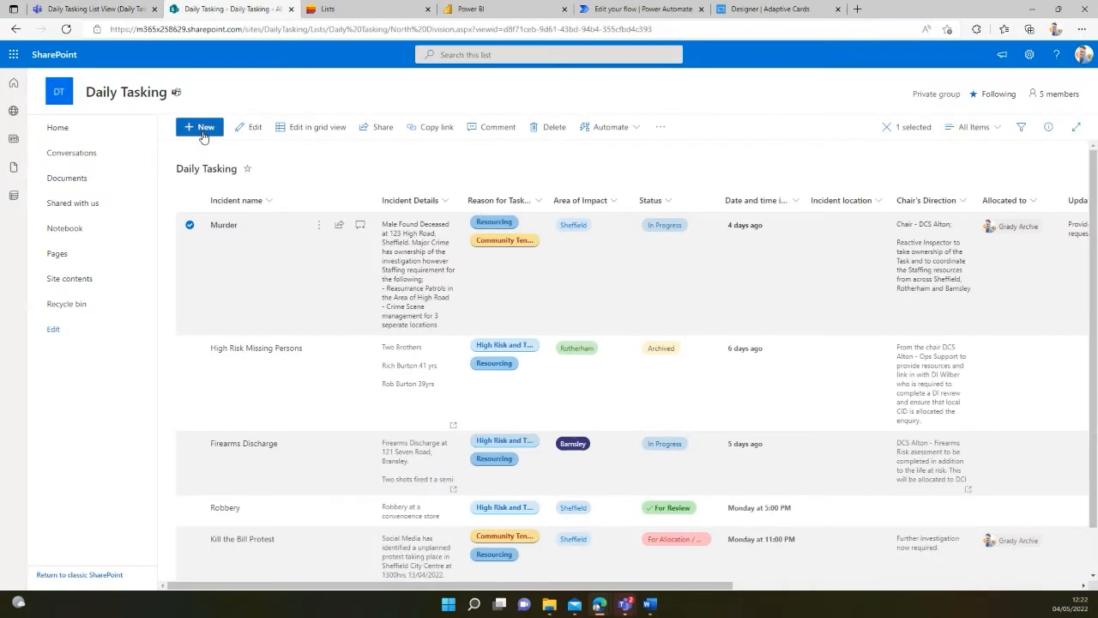
click(202, 129)
click(963, 184)
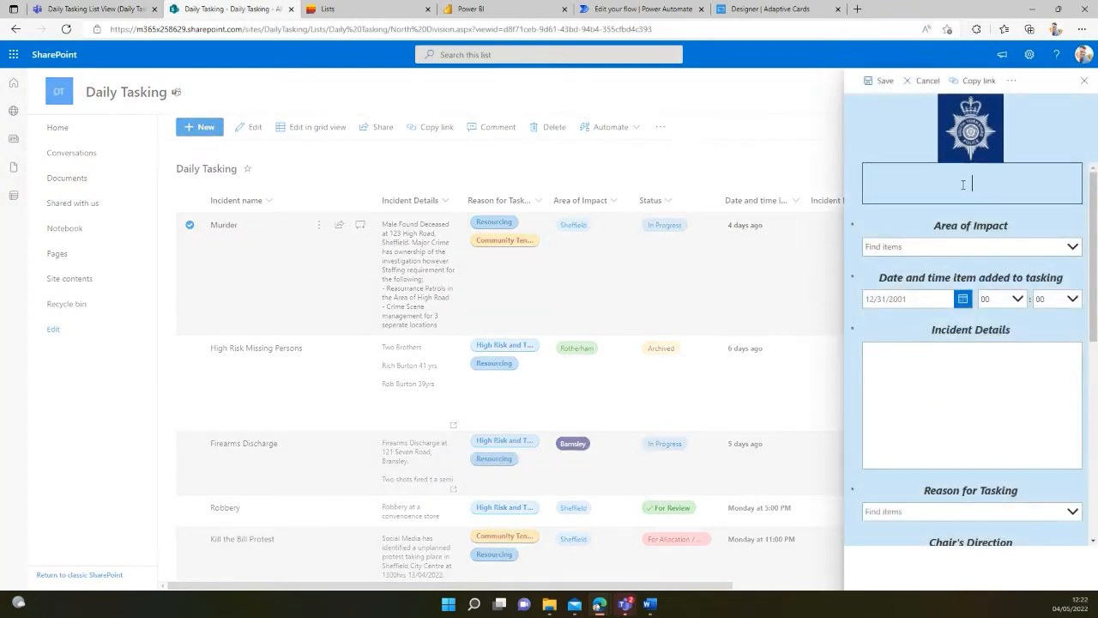
text(Robbery)
click(1013, 248)
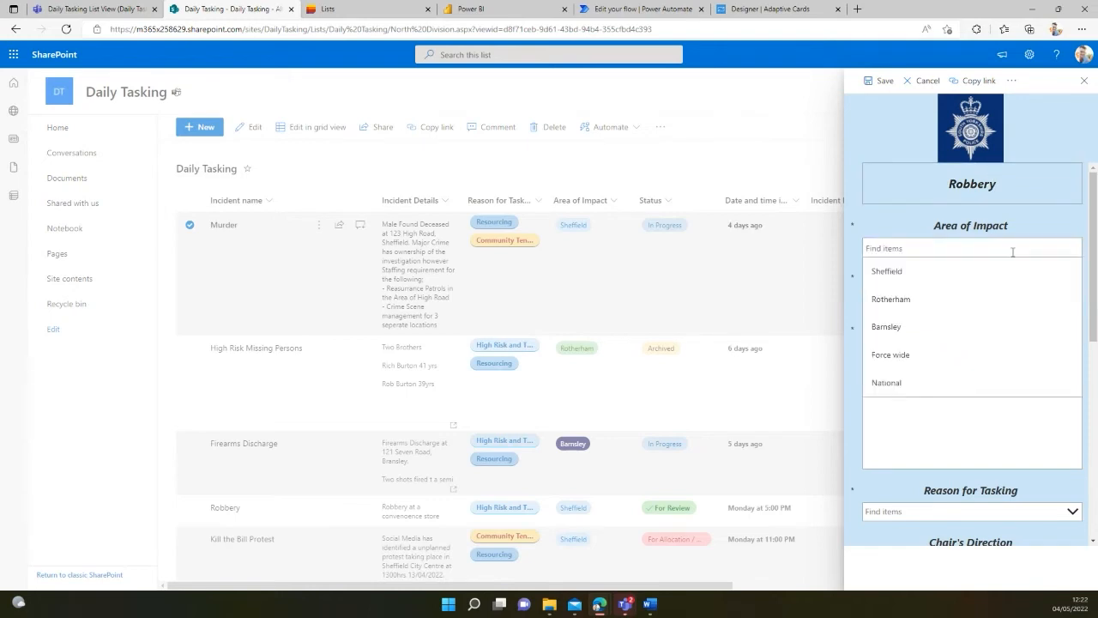
click(909, 298)
click(1035, 458)
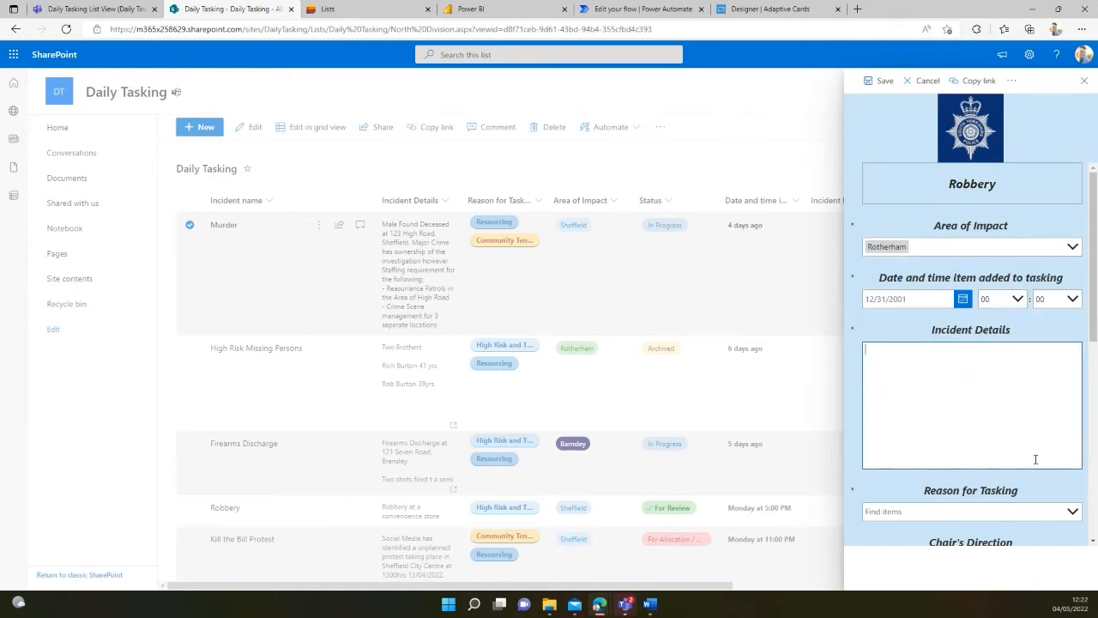
click(963, 302)
click(992, 403)
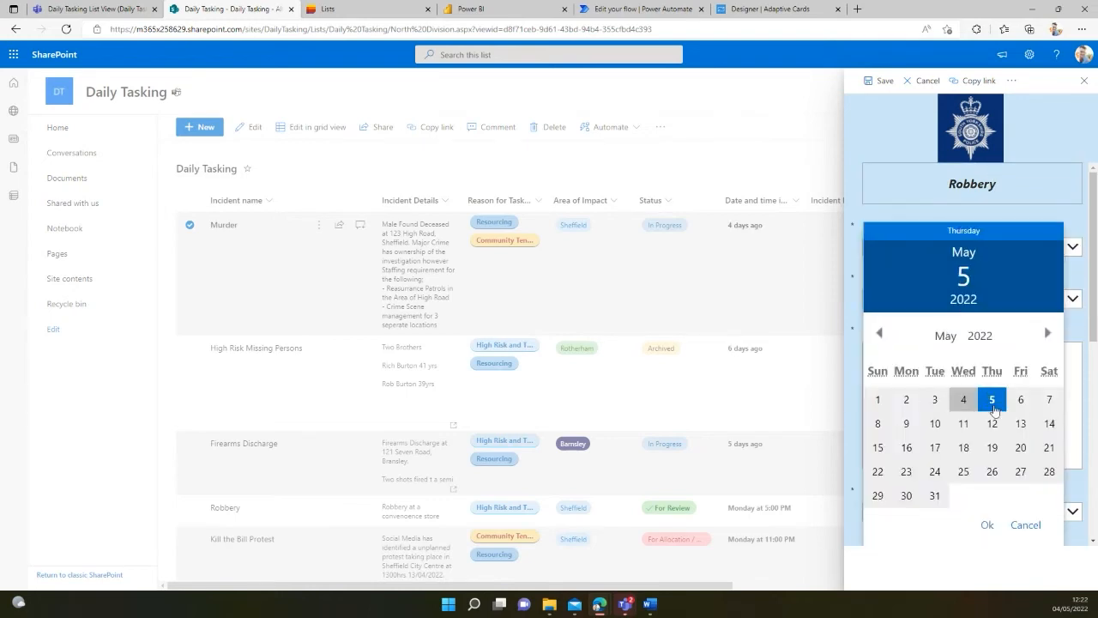
click(1085, 369)
Step: Enter "Robbery" as the new item's incident details and choose Resourcing as the reason for tasking
click(904, 362)
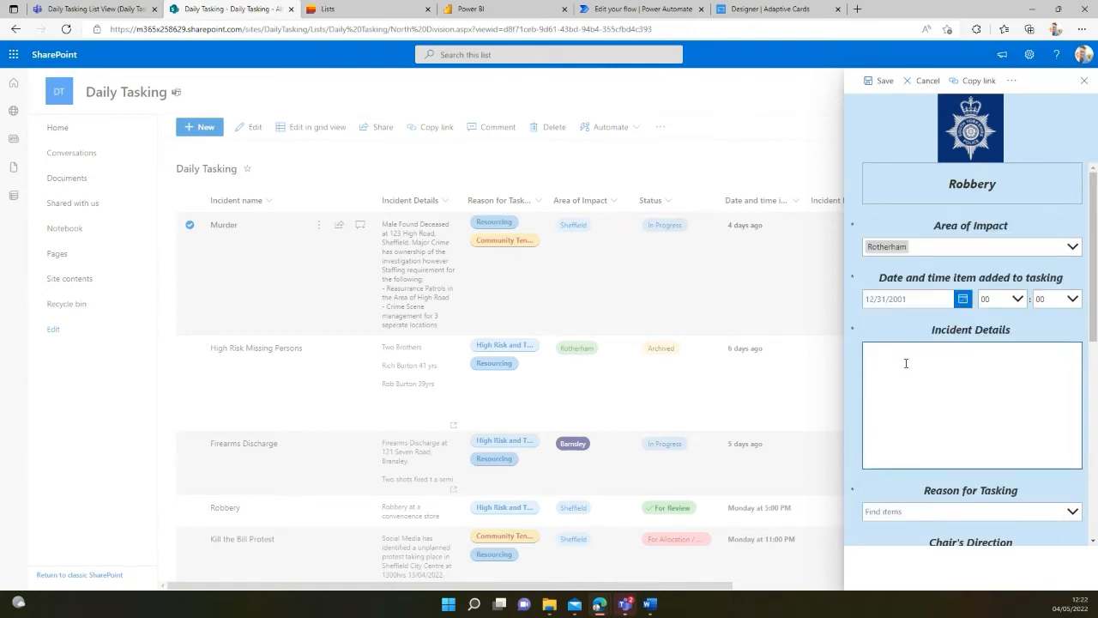
text(Robbery)
scroll(905, 363, down, 1)
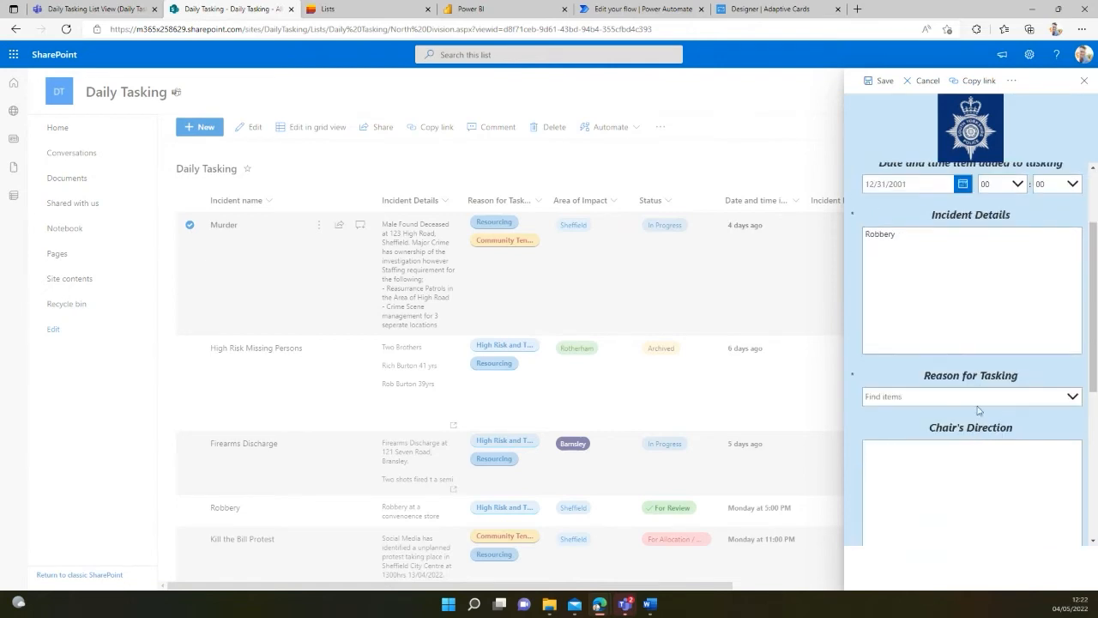
click(985, 399)
click(917, 421)
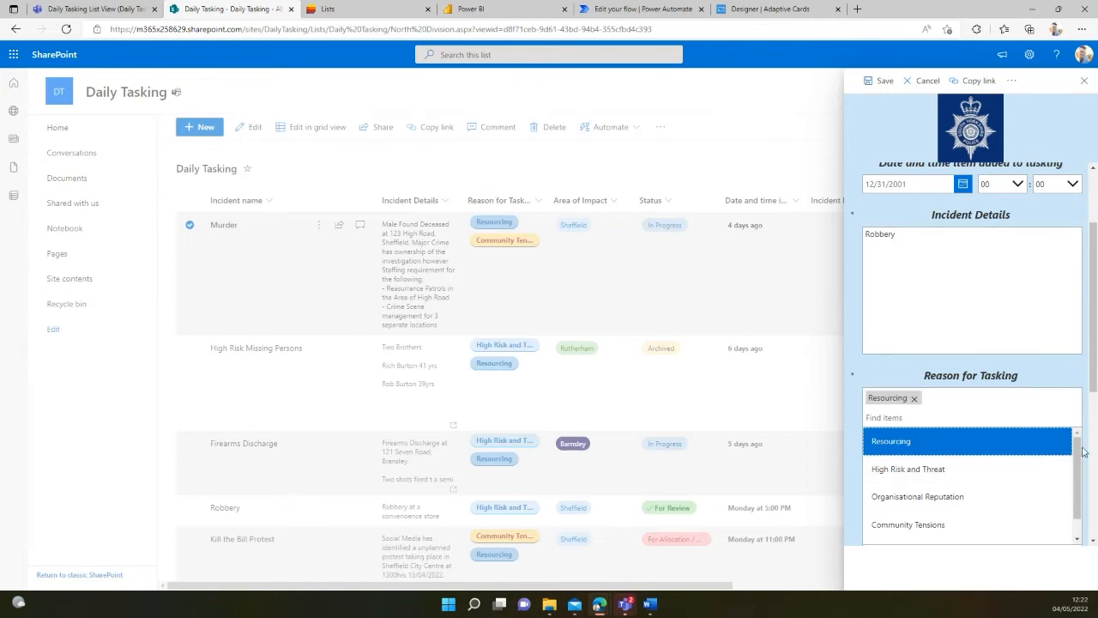
Step: Allocate the Robbery incident to the assigned officer's account and try to save the new item
scroll(1085, 386, down, 3)
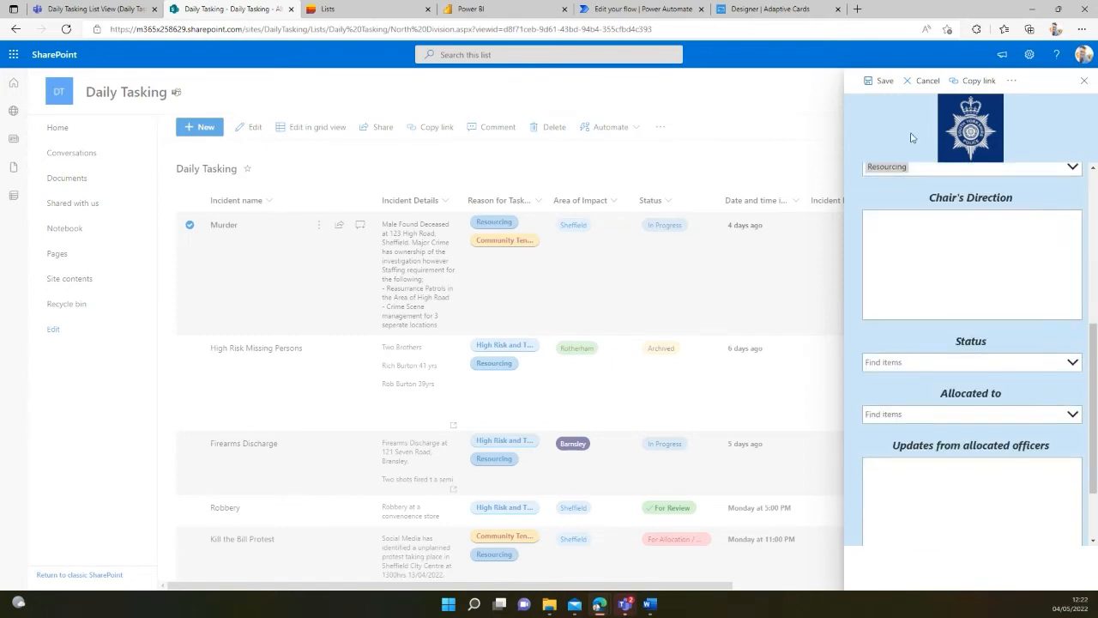
click(1006, 414)
text(t)
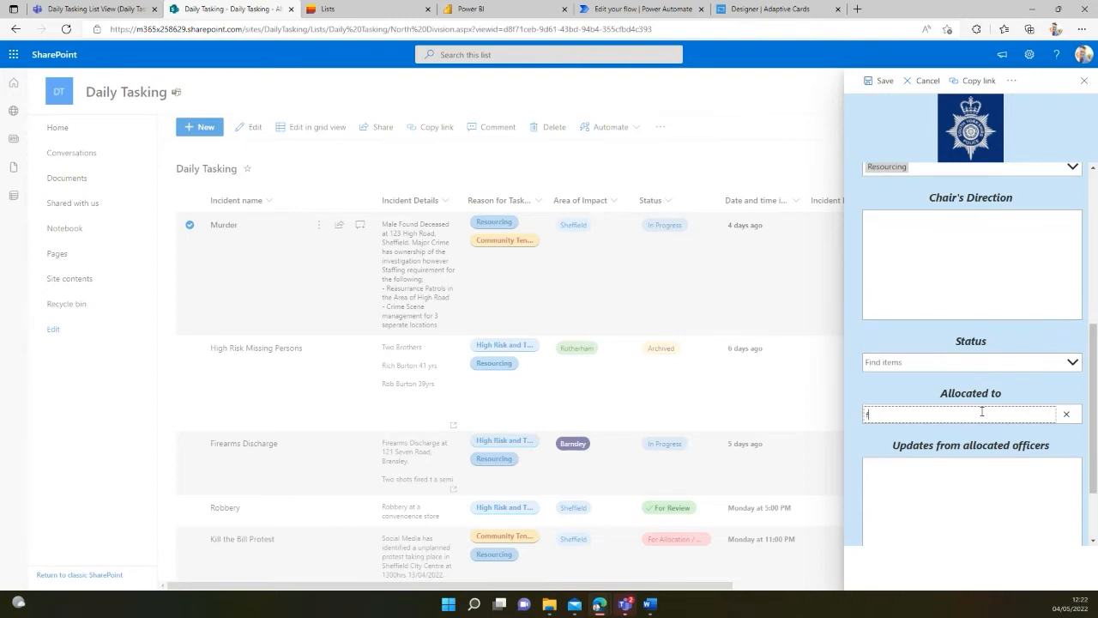
key(BackSpace)
text(grady)
click(981, 407)
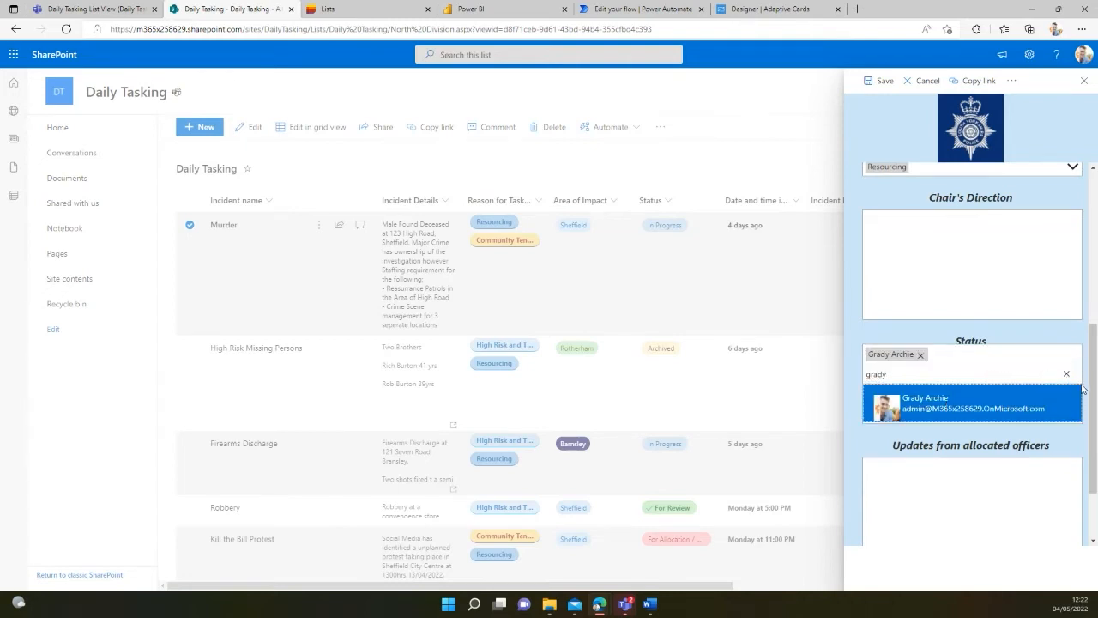
scroll(1083, 388, down, 2)
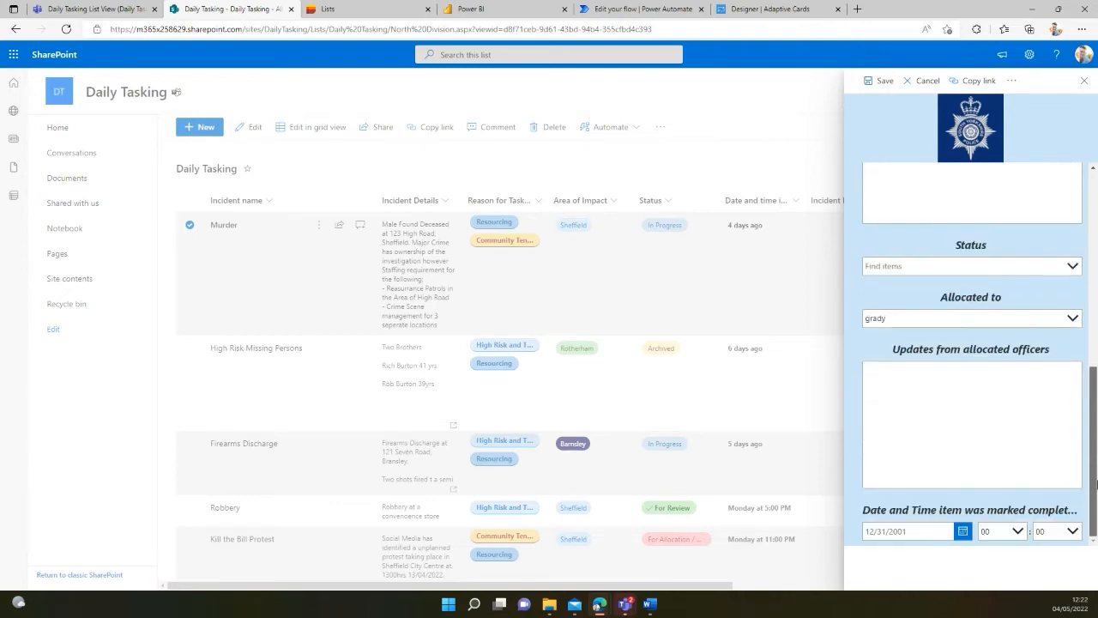
click(883, 81)
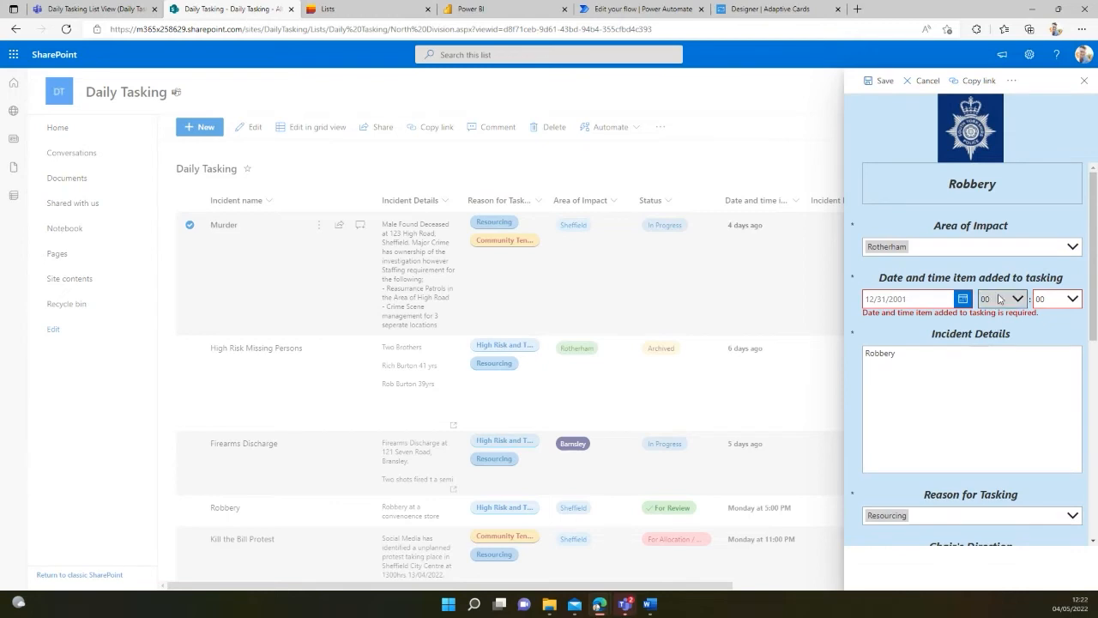
Step: Set the date and time the incident was added to tasking to 5/4/2022 01:01, and save the item
click(962, 298)
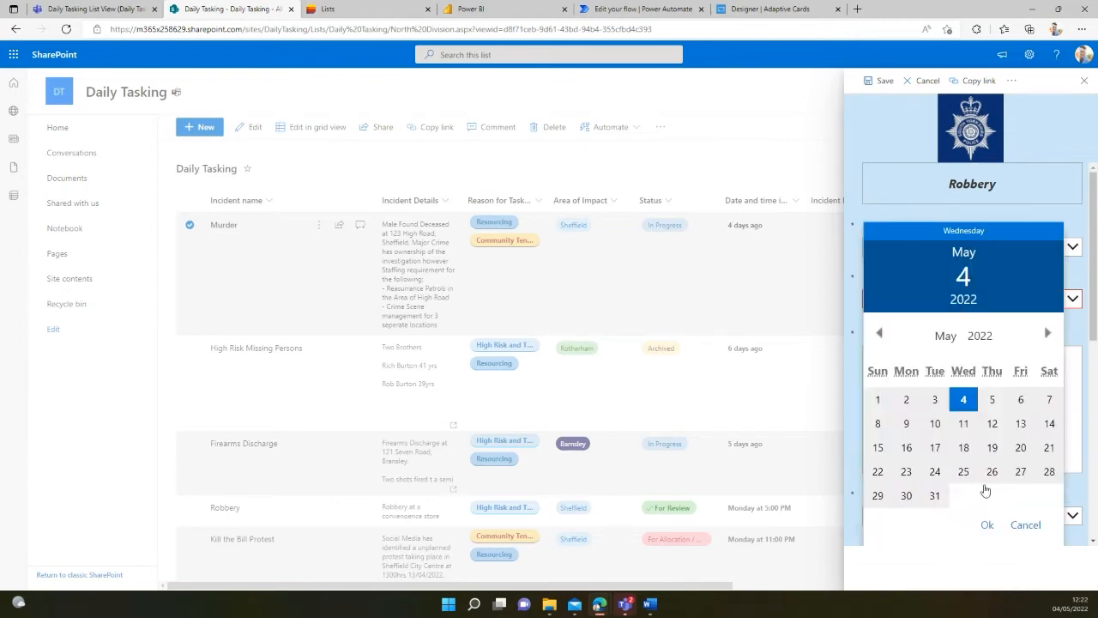
click(987, 524)
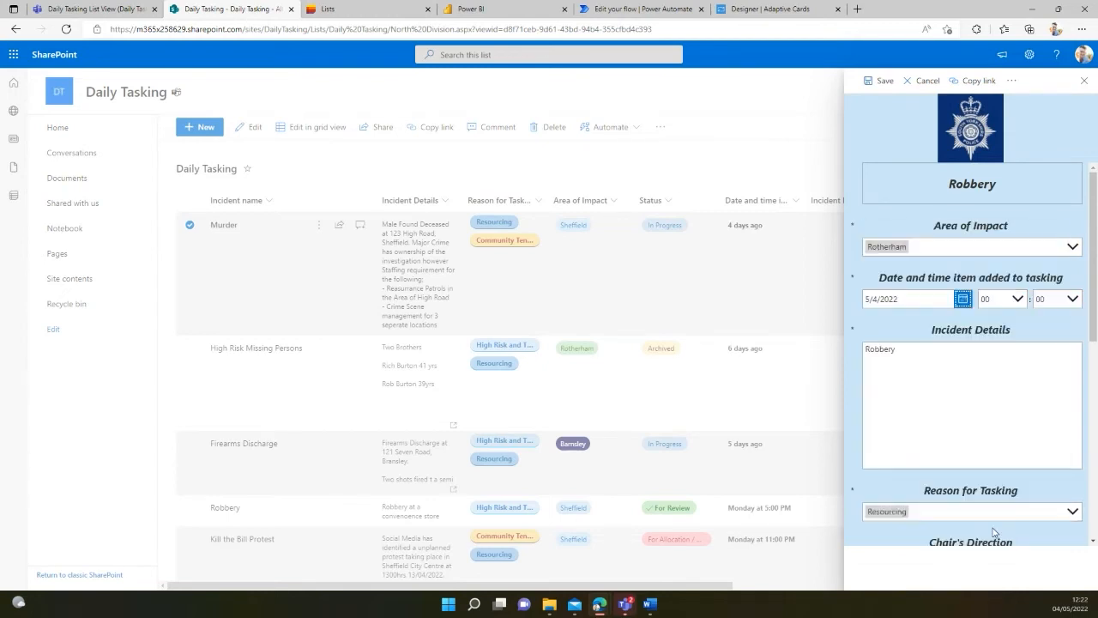
click(1015, 300)
click(987, 333)
click(1074, 298)
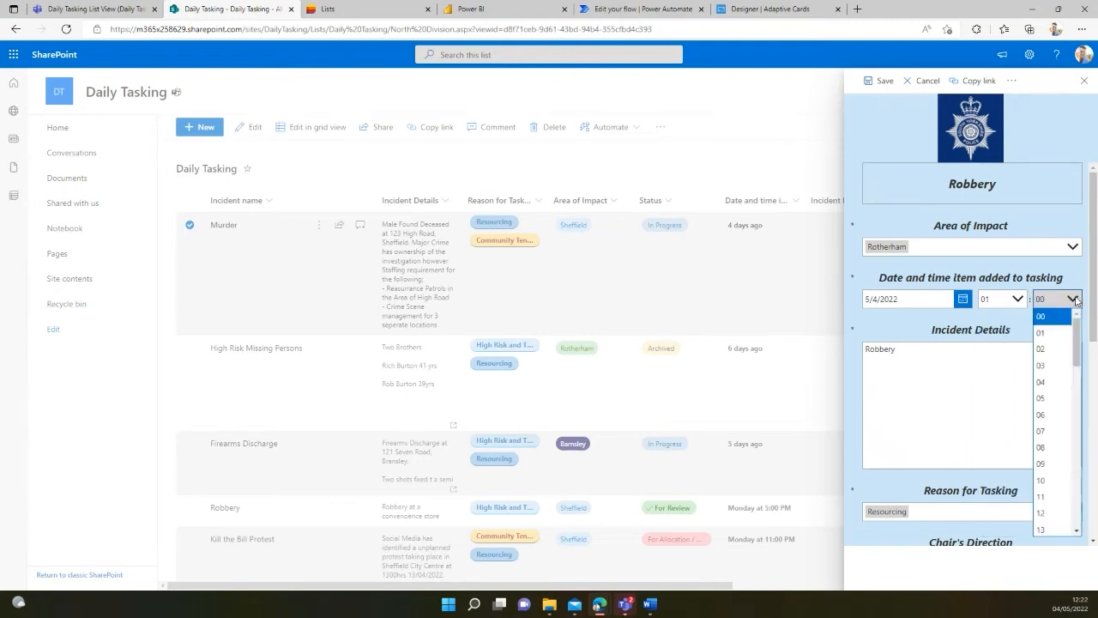
click(1041, 333)
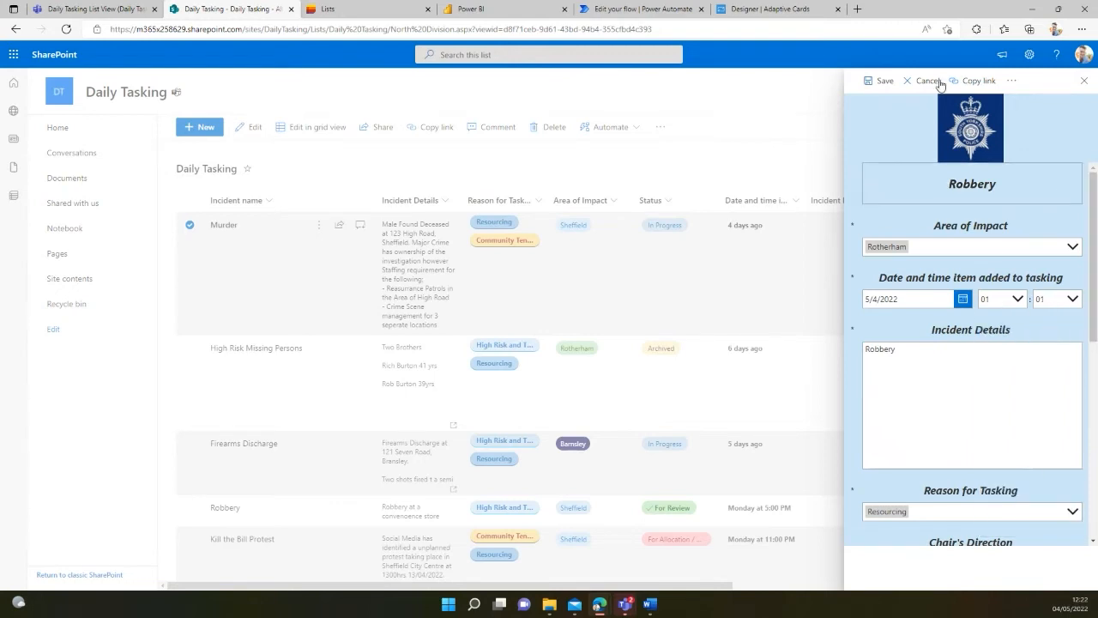
click(880, 81)
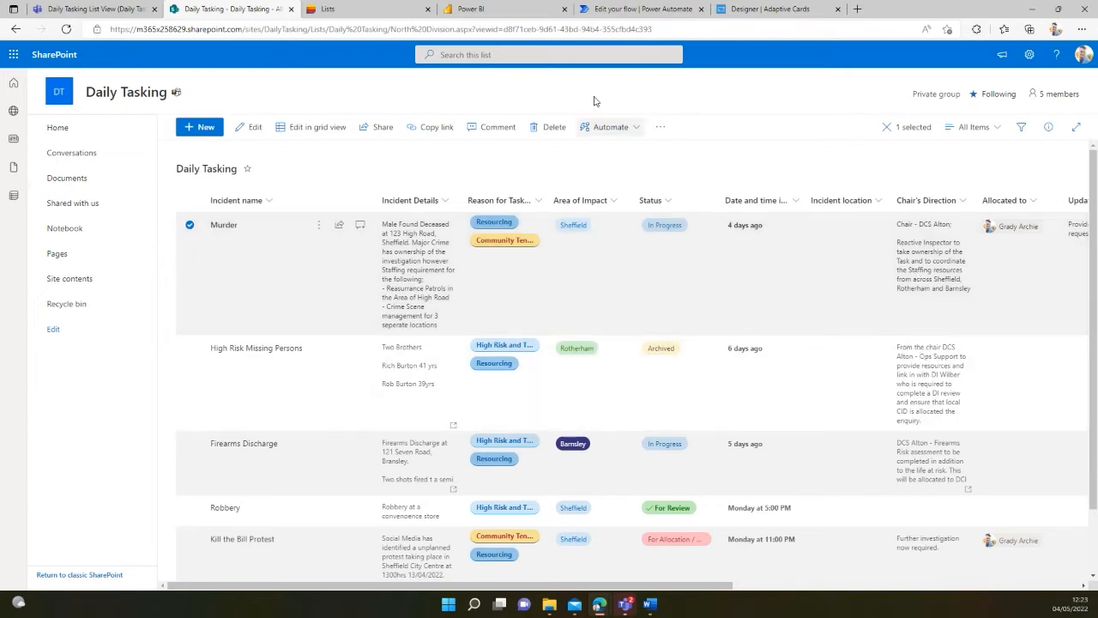
Step: Switch to Teams and examine the task assignment and modification cards in the Power Automate chat
click(94, 8)
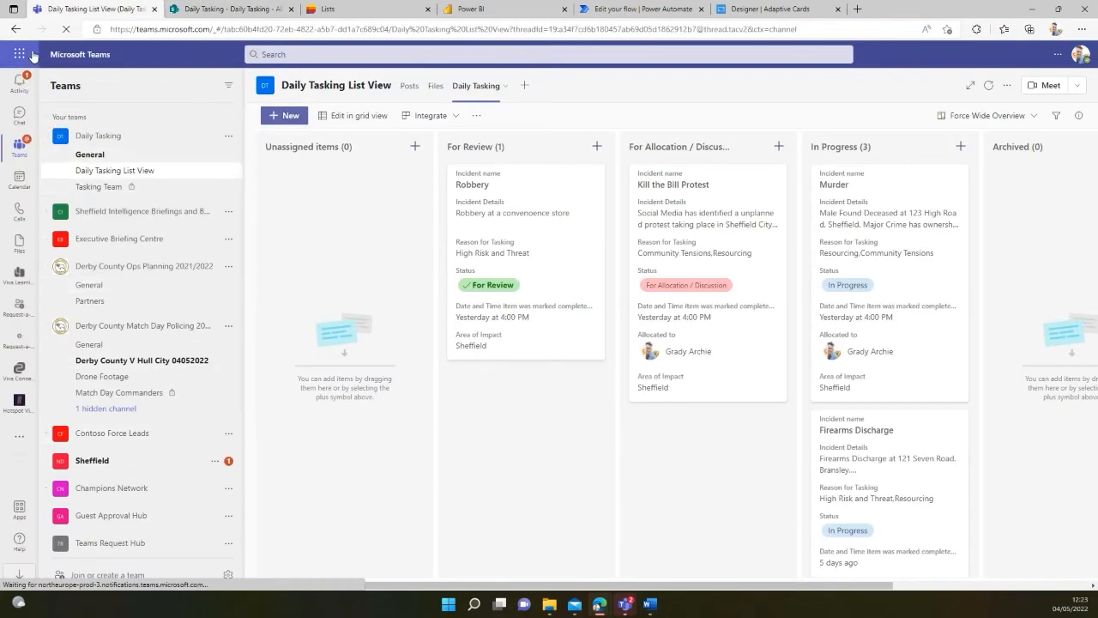
click(25, 104)
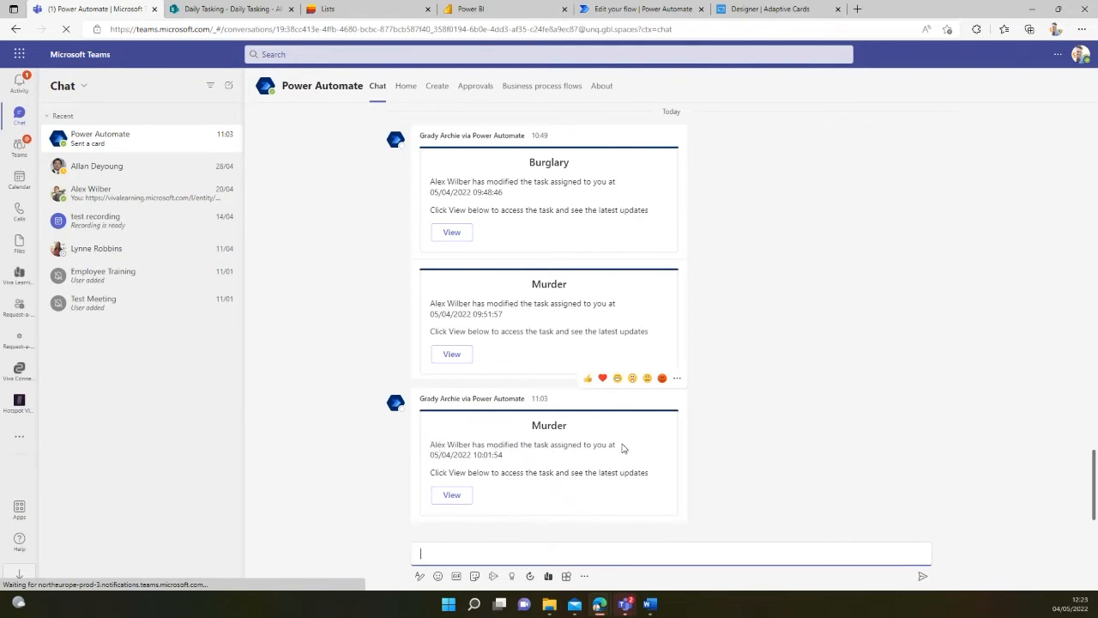
scroll(623, 447, up, 10)
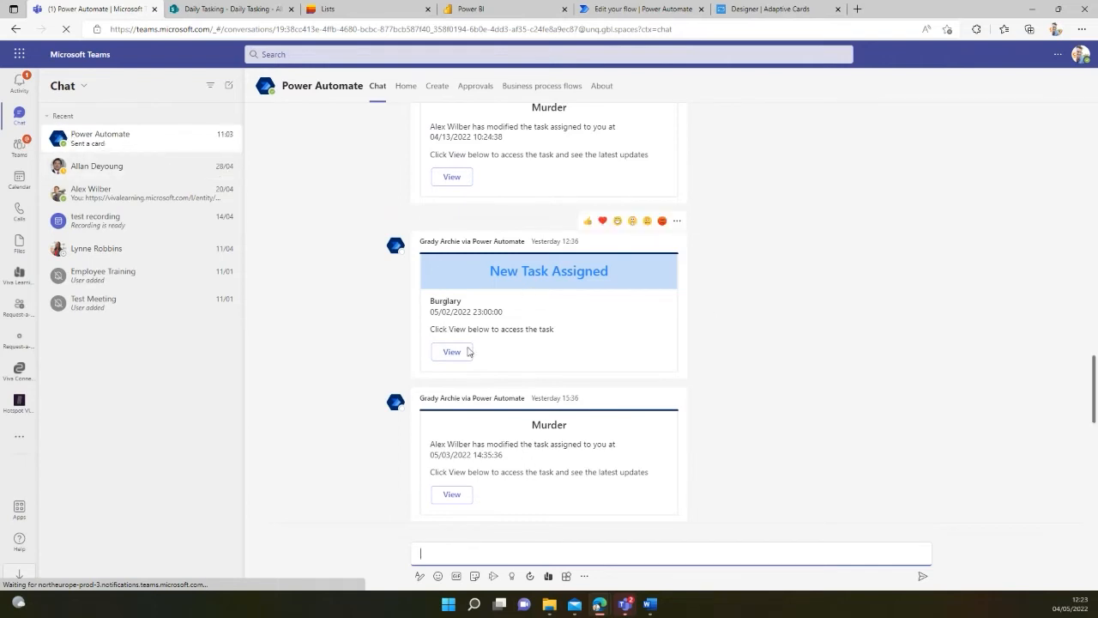
click(396, 247)
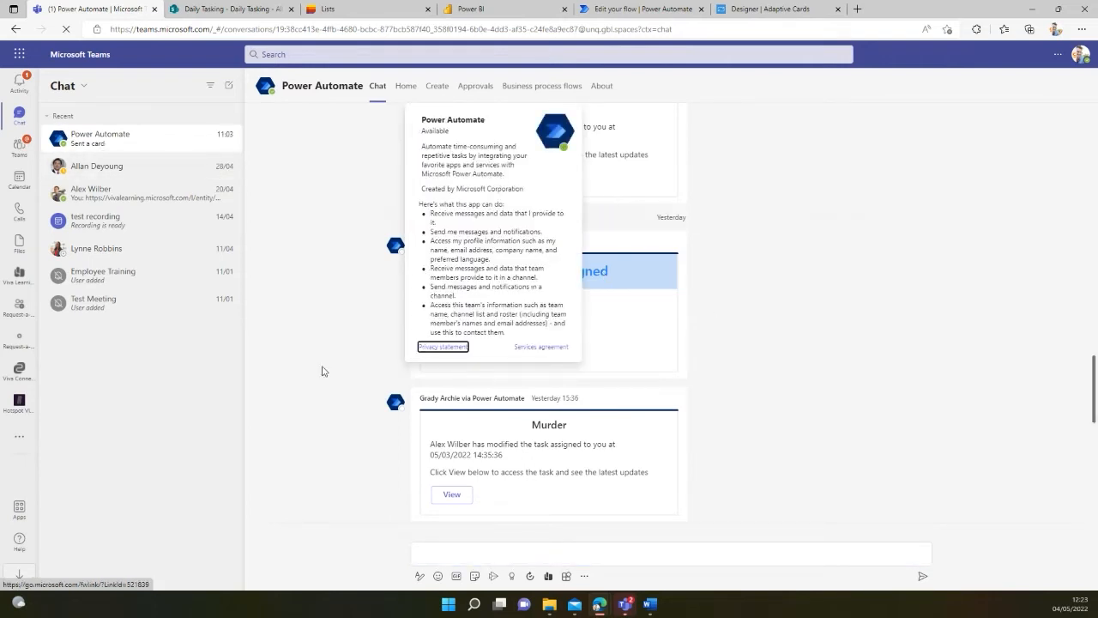
click(875, 292)
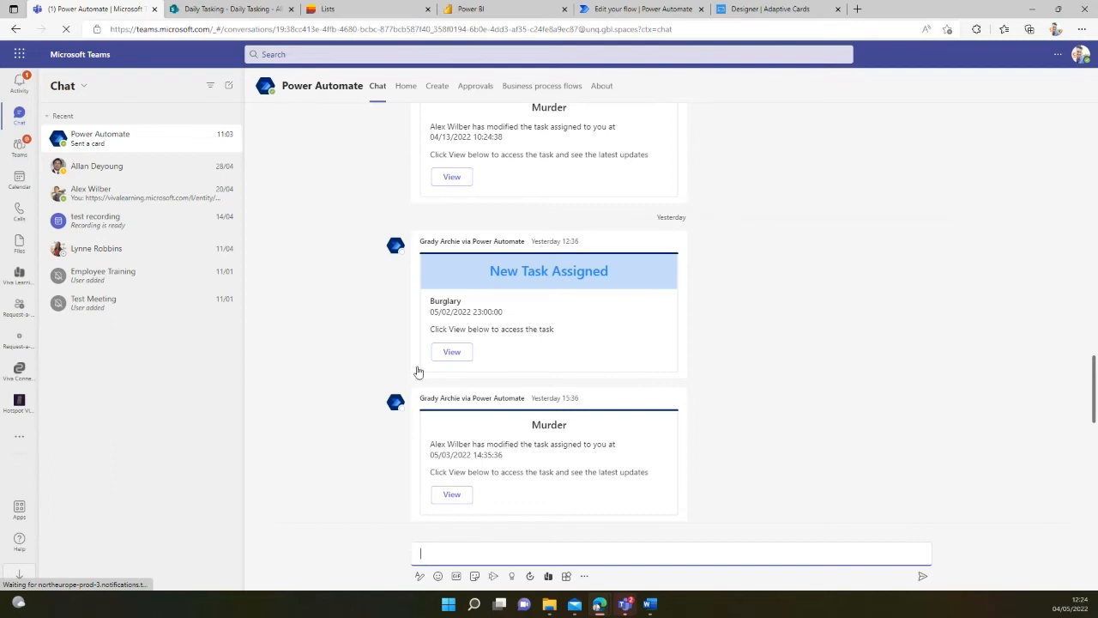
Step: Examine the task update posts in the Tasking Team channel alongside the chat notifications
click(29, 90)
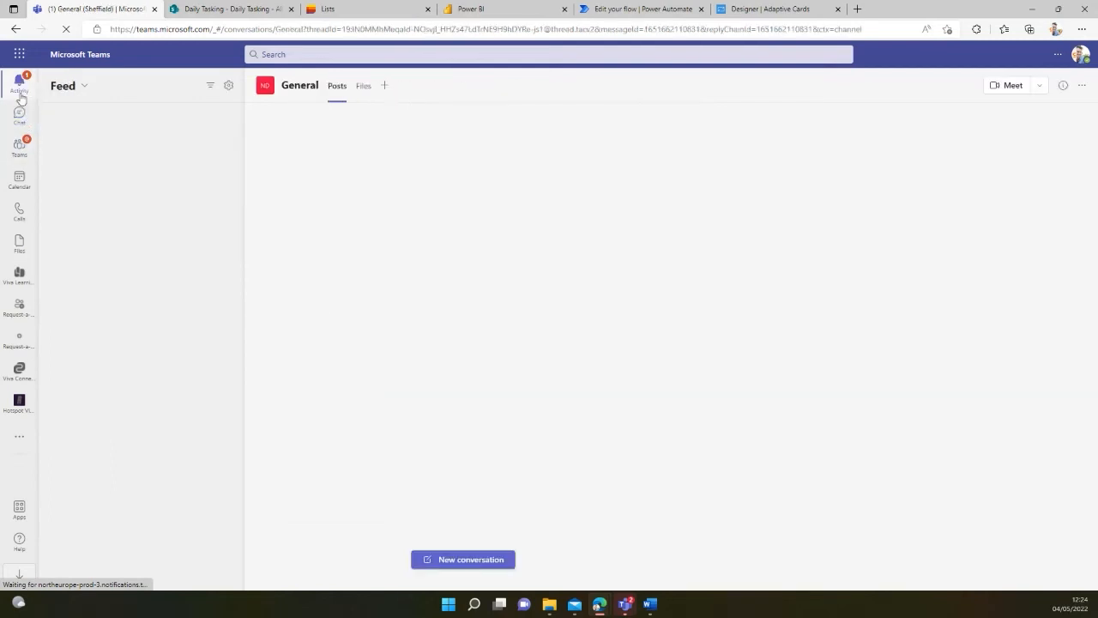
click(24, 143)
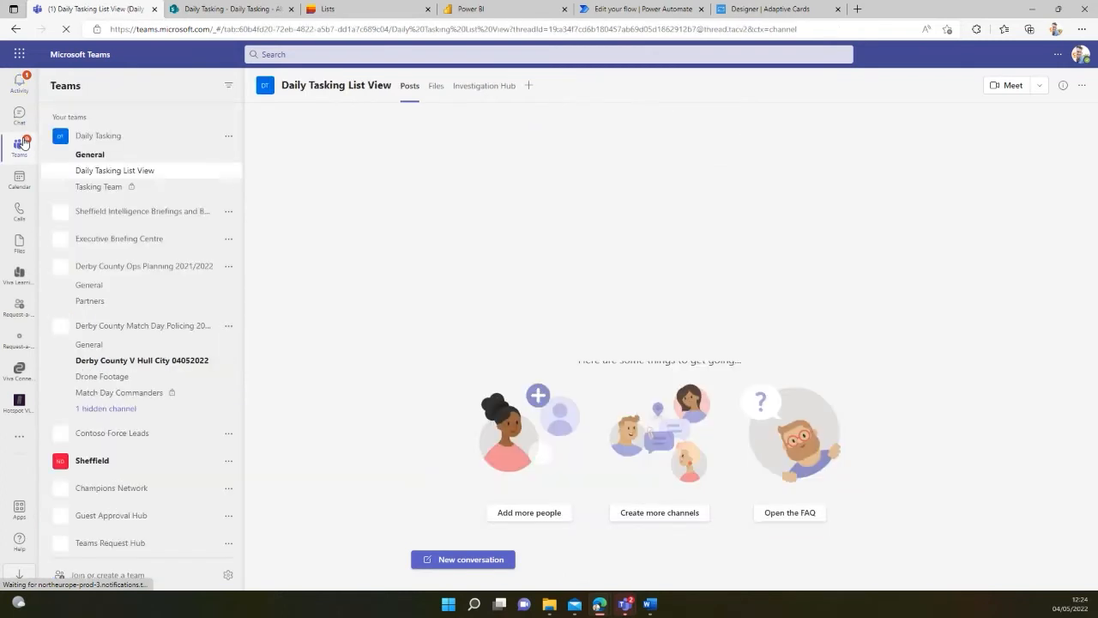
click(100, 187)
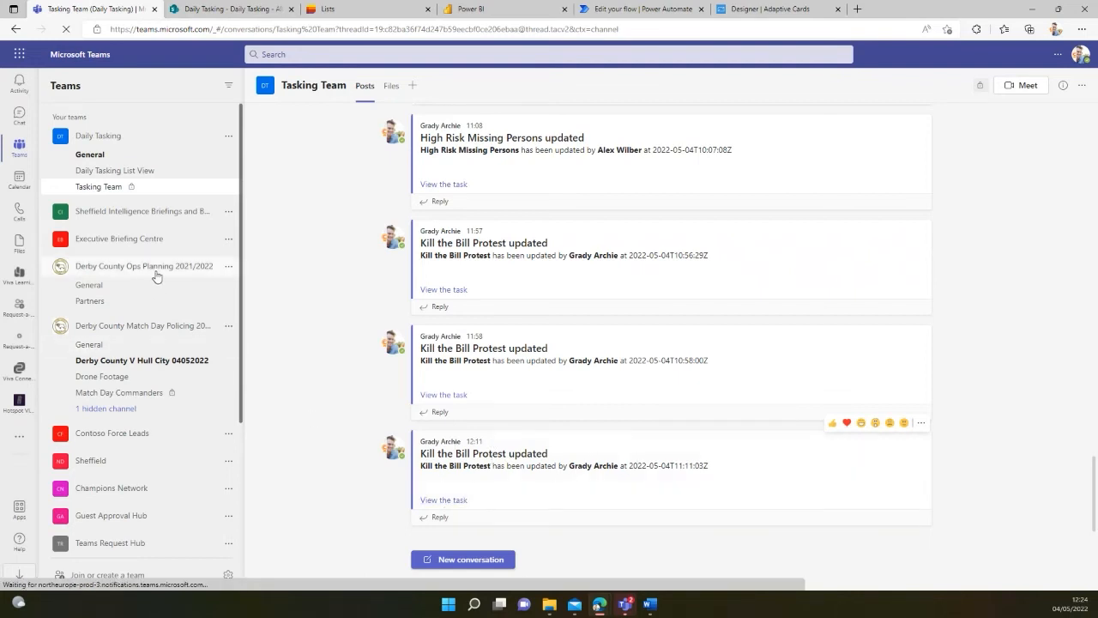
click(19, 121)
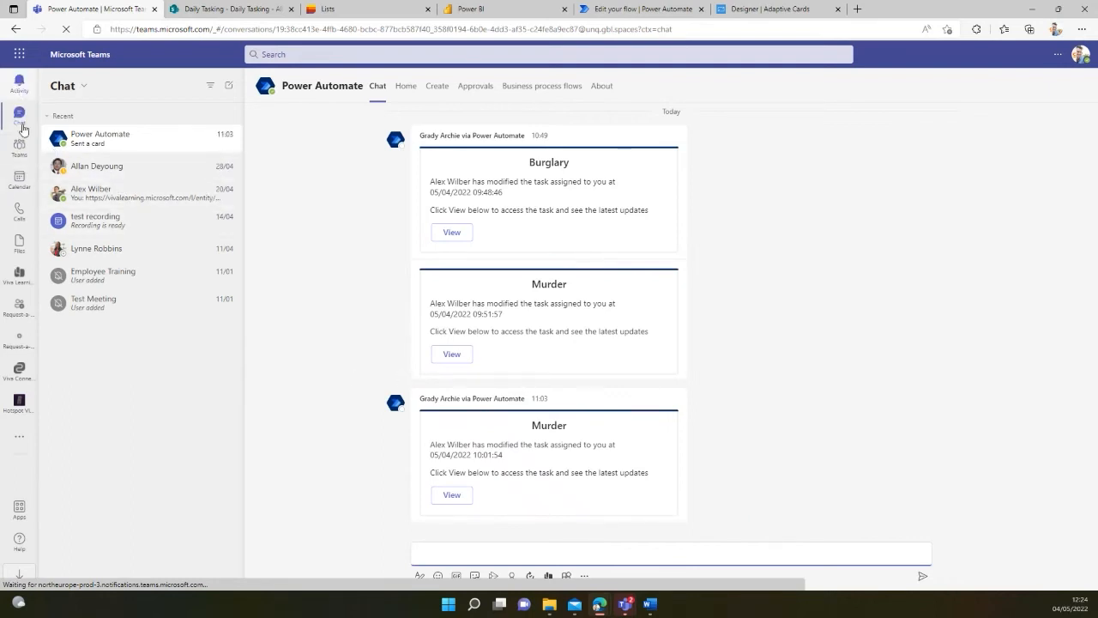
click(18, 151)
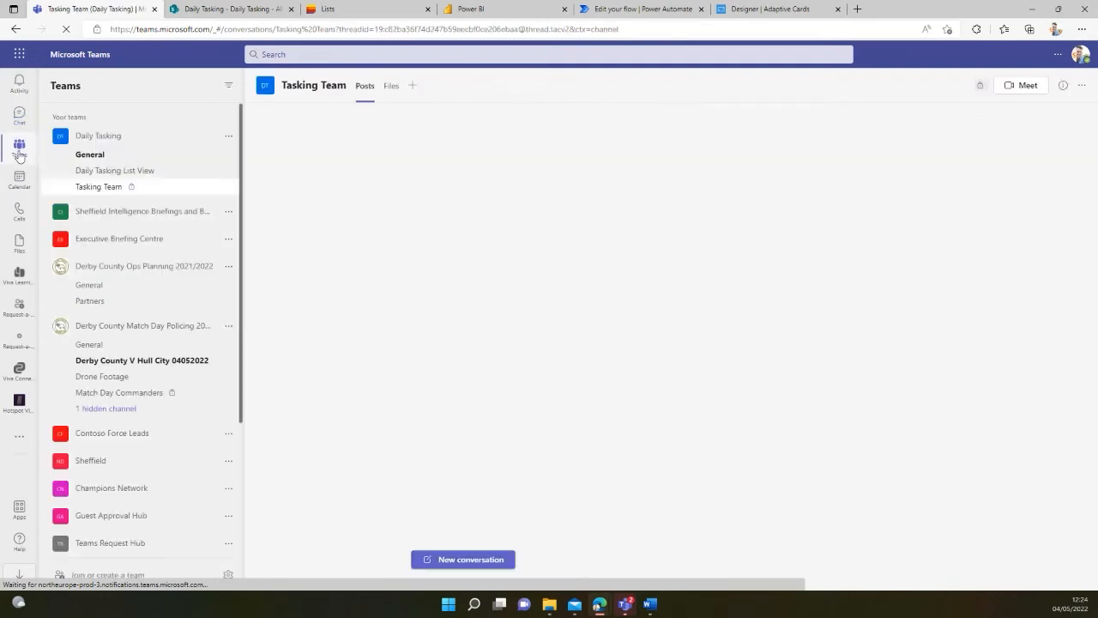
Step: Find the Guest Approval Hub in the teams list and open its General channel
scroll(178, 386, down, 3)
scroll(180, 395, down, 1)
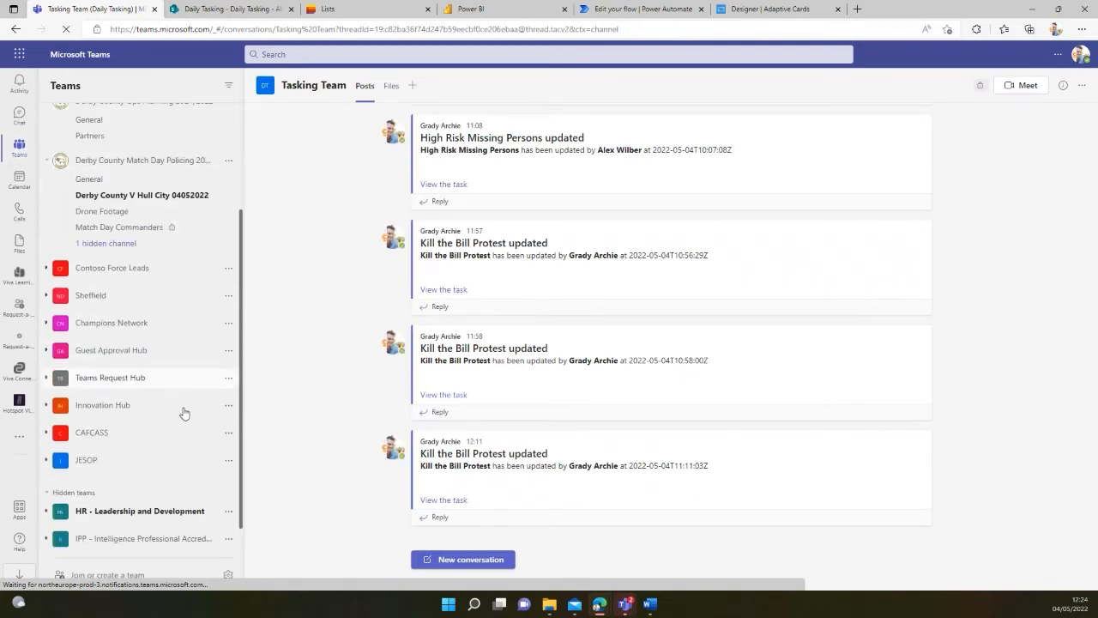
scroll(182, 412, up, 5)
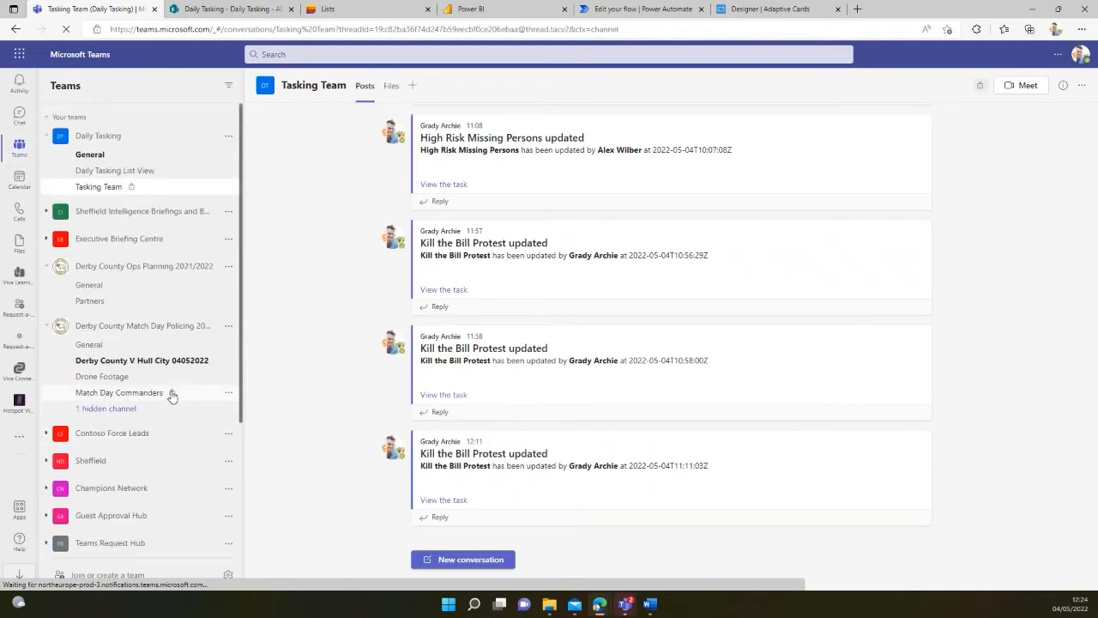
scroll(175, 342, down, 2)
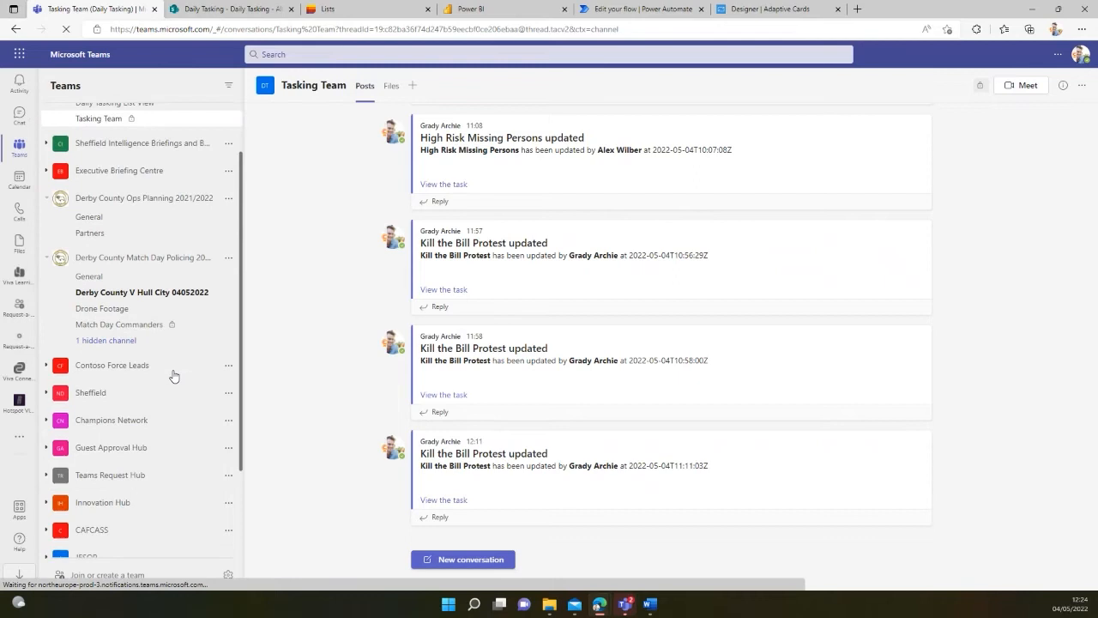
click(120, 447)
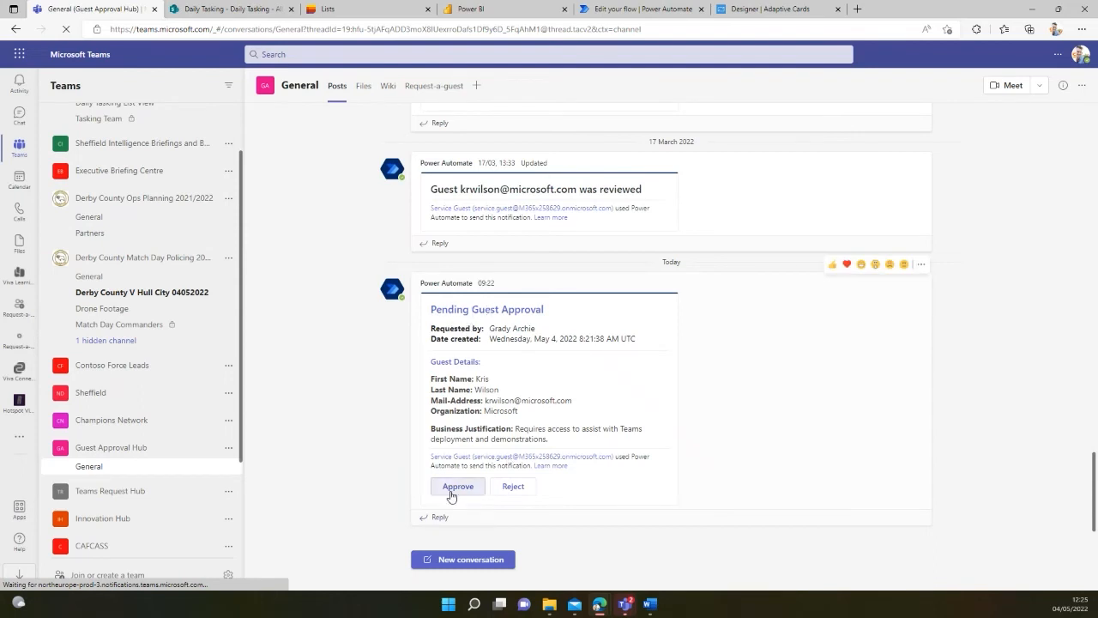
Step: Reject the pending guest approval request and submit the decision with the comment "Rejected"
click(513, 487)
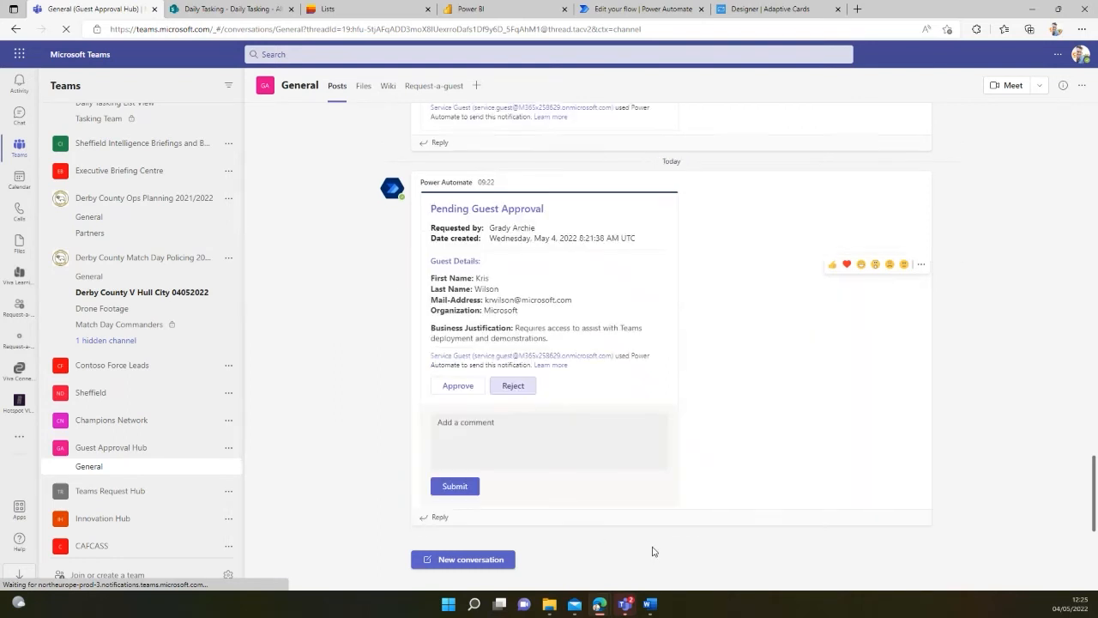
click(511, 431)
text(Rejected)
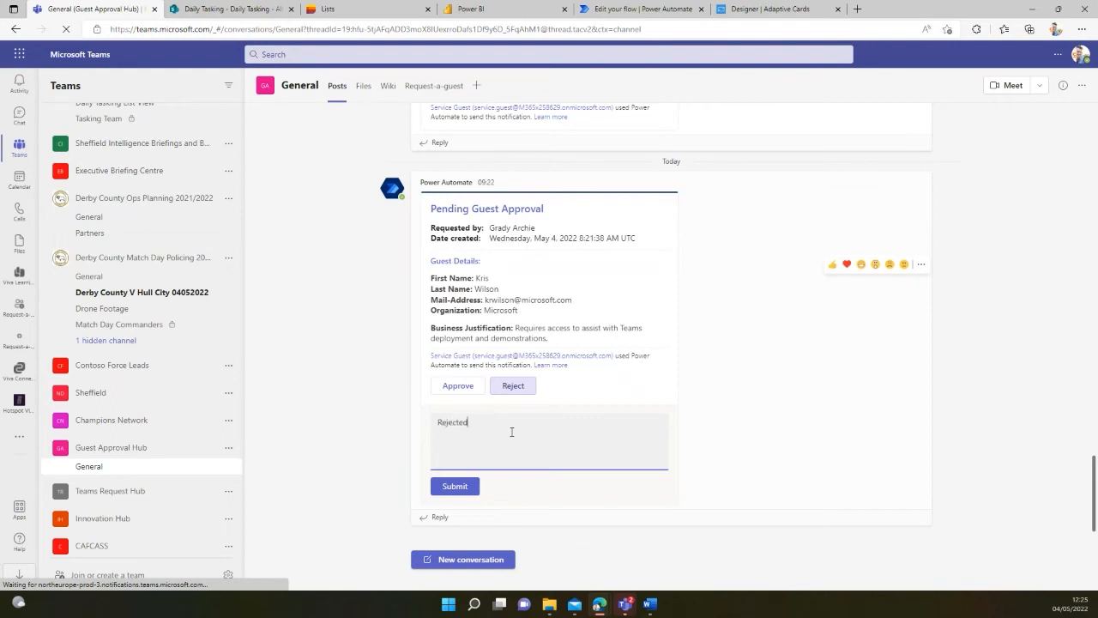
click(450, 485)
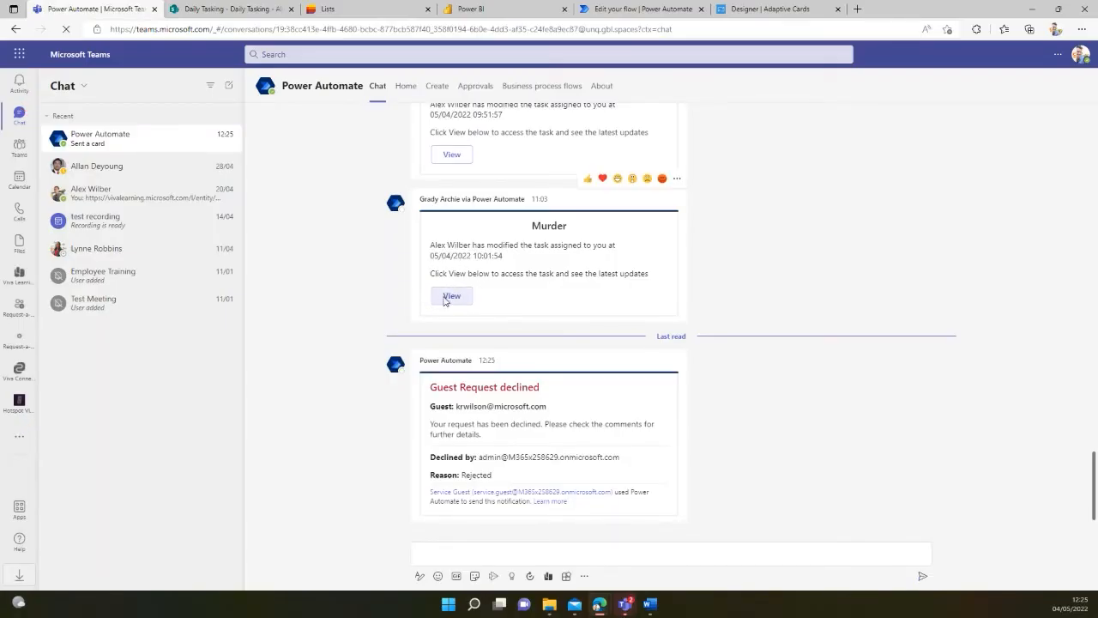
Step: Open the Murder task in SharePoint from its latest modification card in the Power Automate chat and examine its details
click(444, 297)
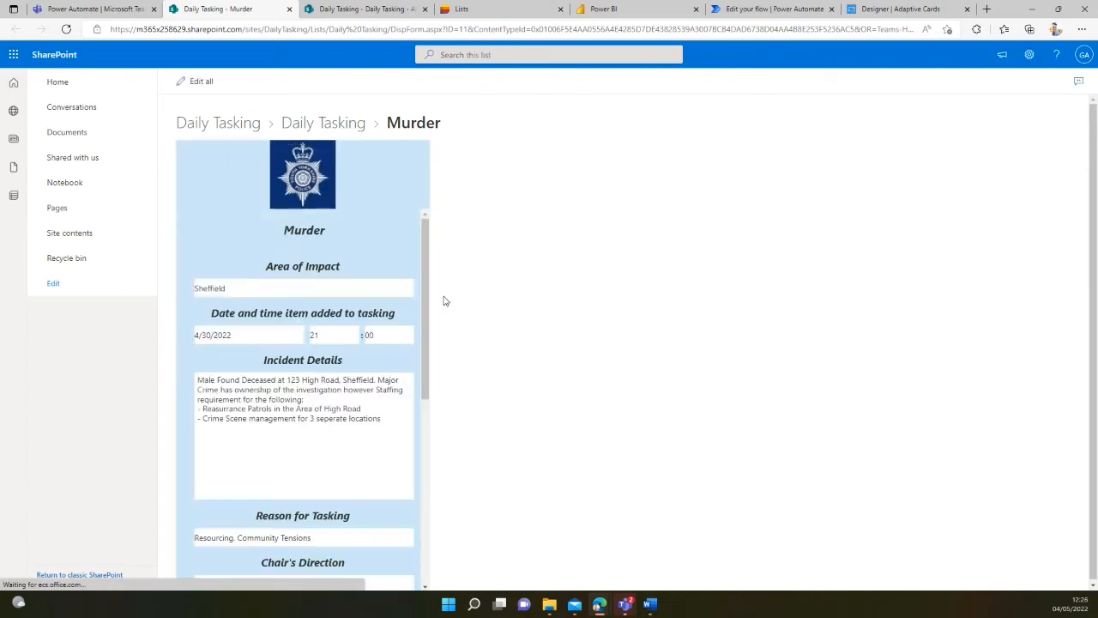
mouse_move(432, 261)
mouse_down()
mouse_move(429, 410)
mouse_move(444, 246)
mouse_up()
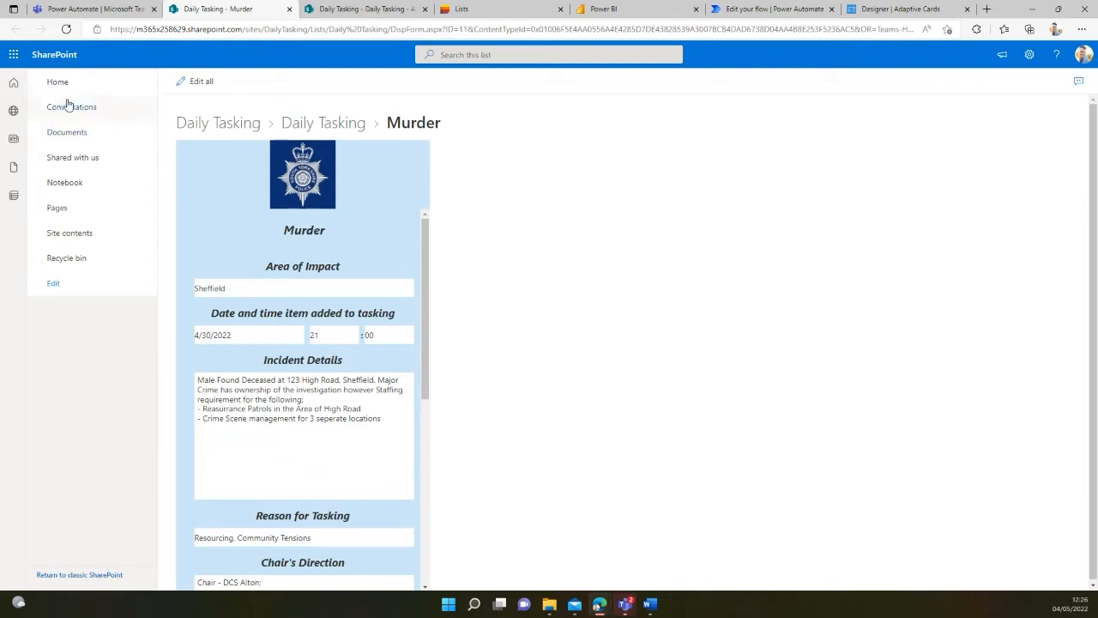
click(15, 89)
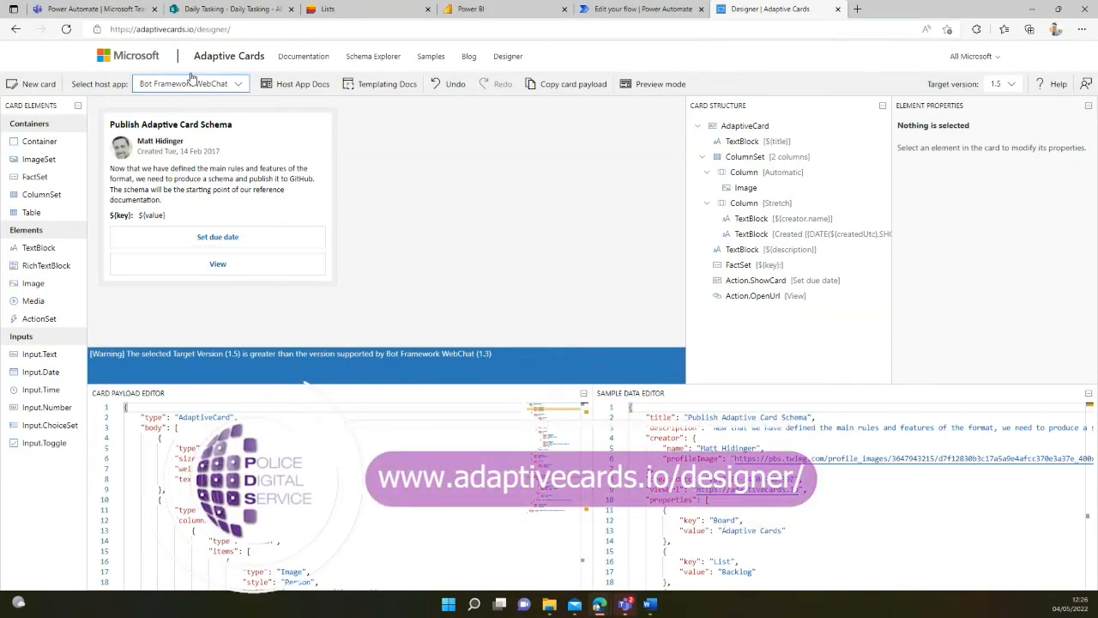
Step: In the Adaptive Cards designer, add a FactSet element to the sample card between the description text and the existing key/value facts
click(206, 30)
click(255, 29)
click(461, 264)
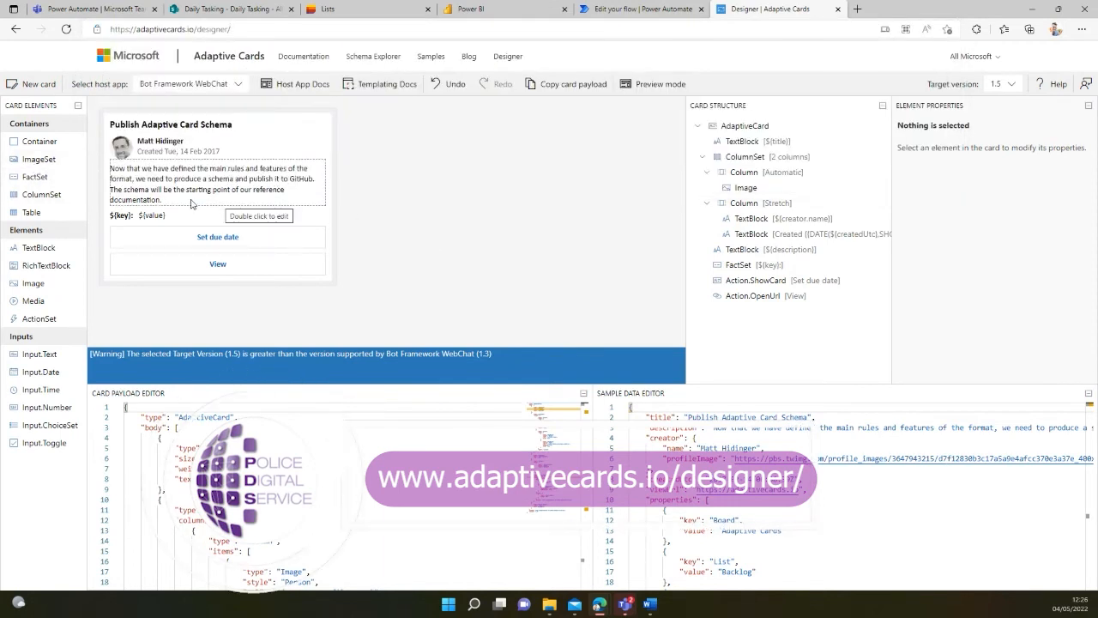
drag(35, 177, 245, 204)
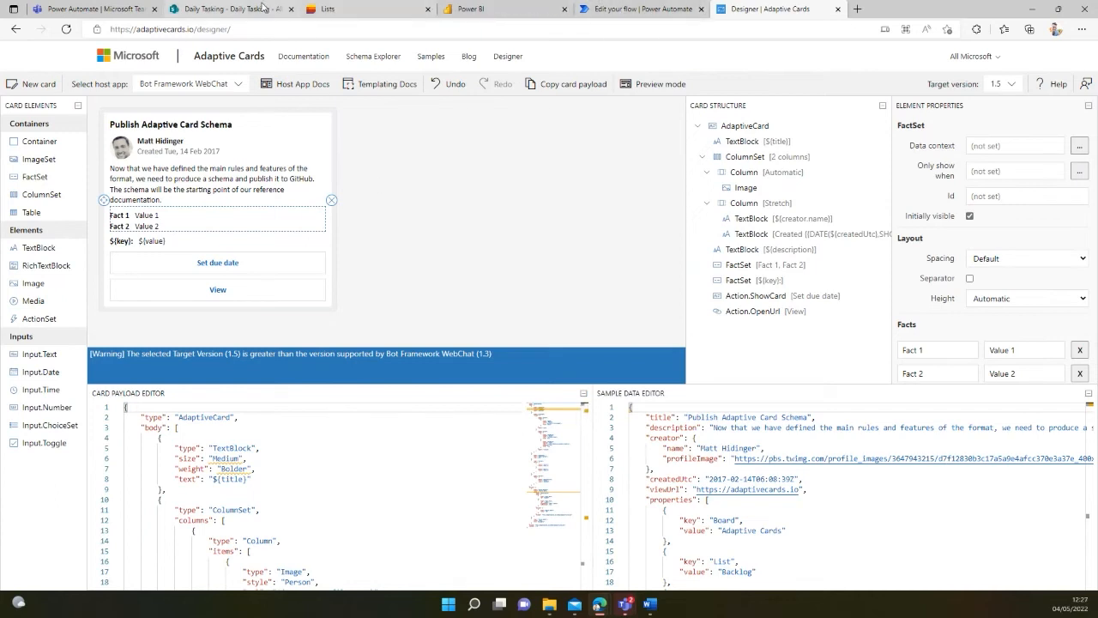
Step: Switch back to the Daily Tasking list in SharePoint
click(228, 10)
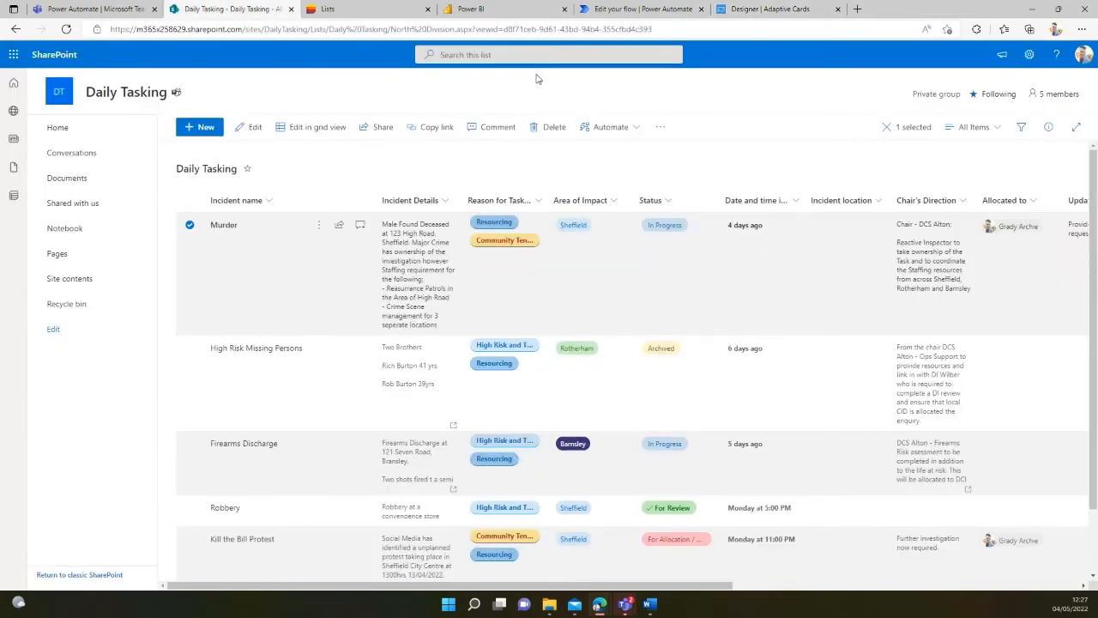